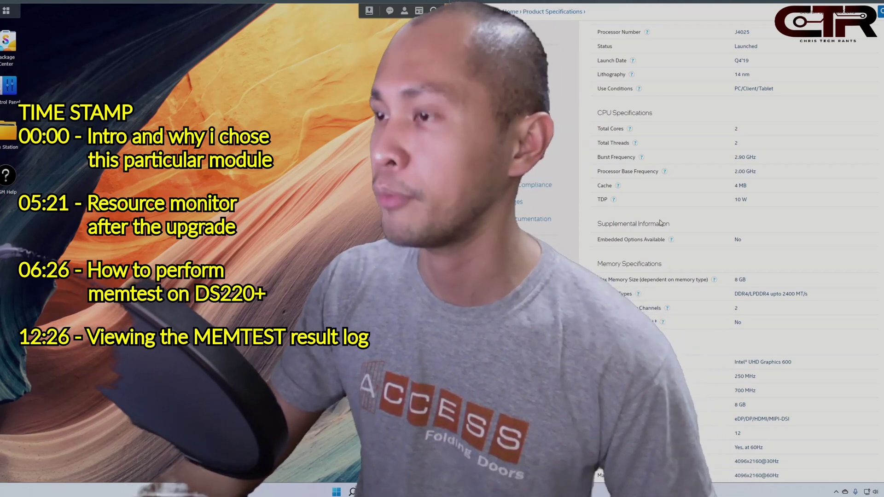
- Shrink the OBS camera capture into the scene's bottom-left corner, then return to the browser
{"action": "key", "text": "alt+Tab"}
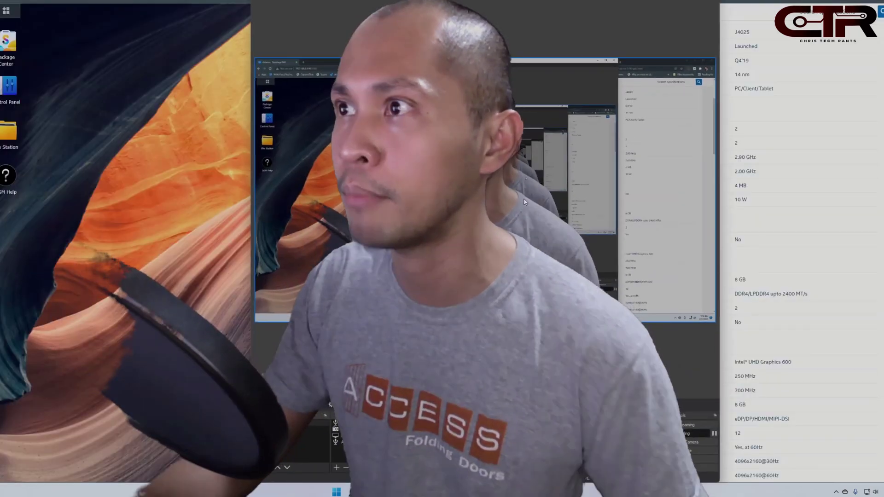
{"action": "left_click", "coordinate": [257, 67]}
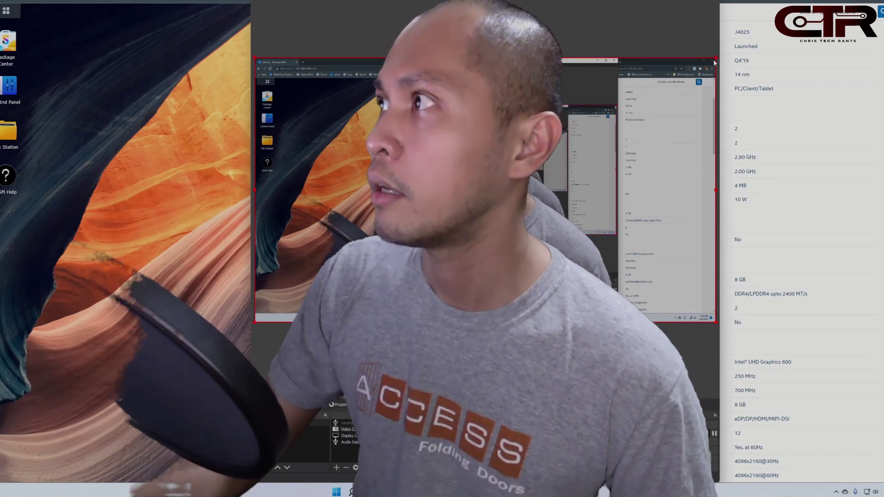
{"action": "left_click_drag", "start_coordinate": [716, 57], "coordinate": [409, 305]}
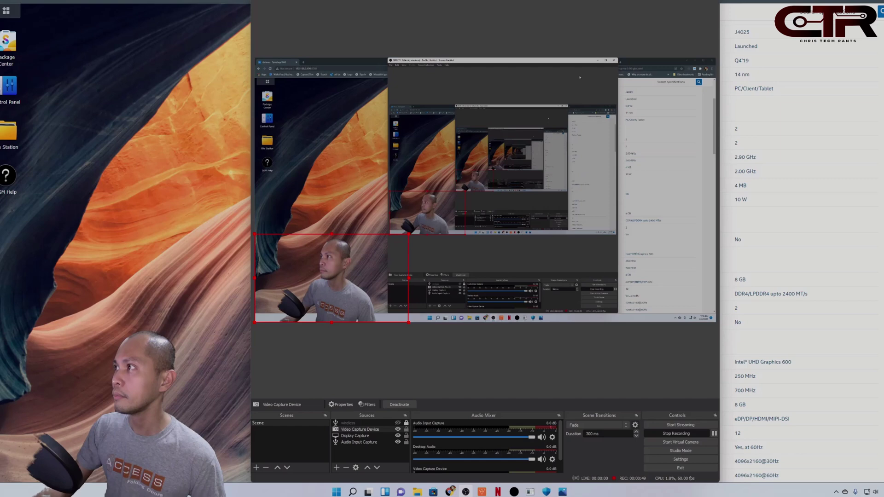
{"action": "key", "text": "alt+Tab"}
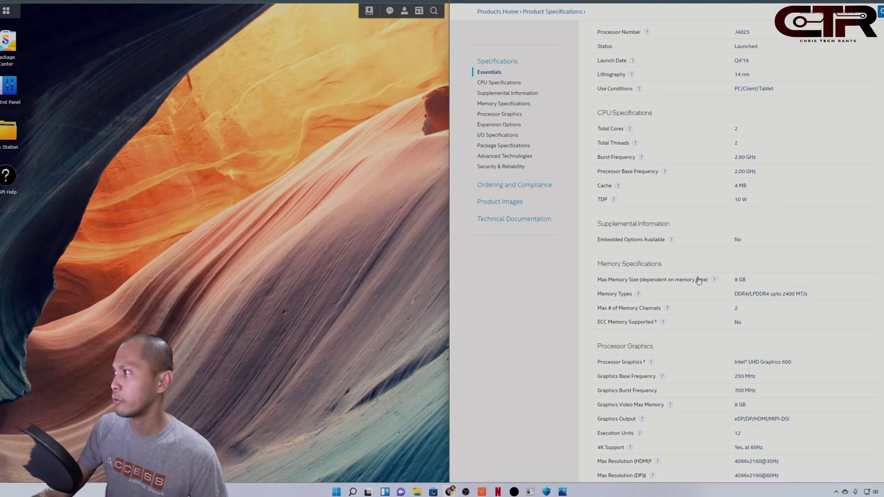
- Scroll to the J4025 memory specs: 8 GB max, DDR4/LPDDR4 2400 MT/s, two channels, no ECC
{"action": "scroll", "coordinate": [695, 277], "scroll_direction": "down", "scroll_amount": 2}
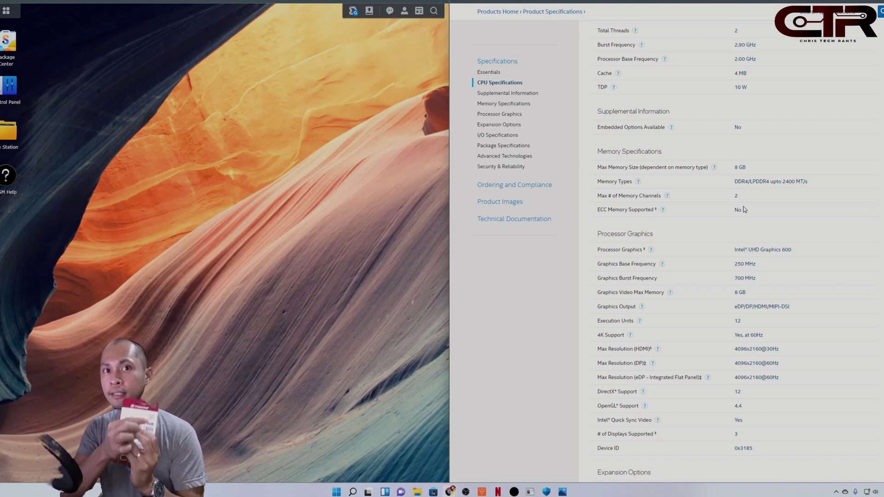
- Highlight the D4NESO-2666-4G DDR4 non-ECC SODIMM under the DS220+ optional accessories
{"action": "key", "text": "ctrl+Tab"}
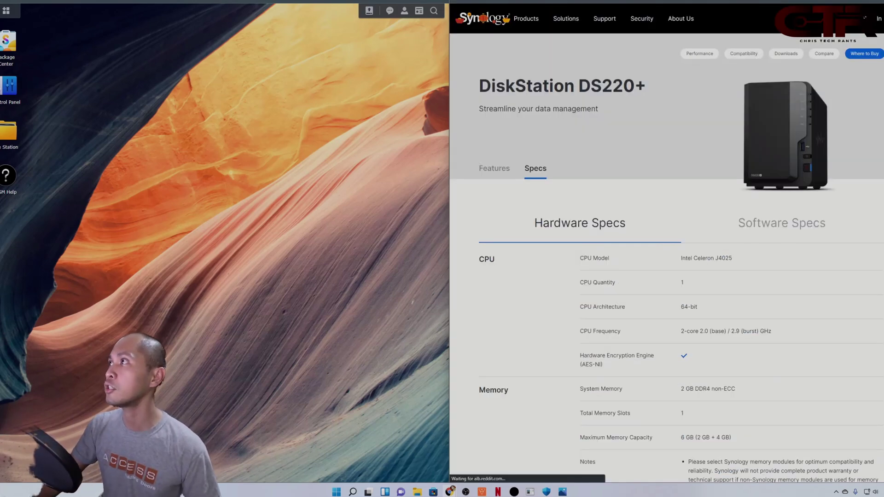
{"action": "mouse_move", "coordinate": [664, 21]}
{"action": "scroll", "coordinate": [714, 331], "scroll_direction": "down", "scroll_amount": 7}
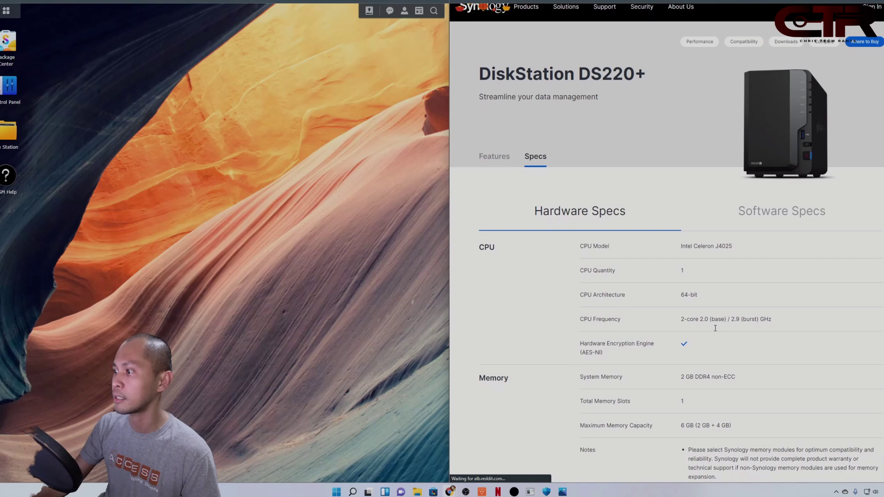
{"action": "scroll", "coordinate": [714, 331], "scroll_direction": "down", "scroll_amount": 15}
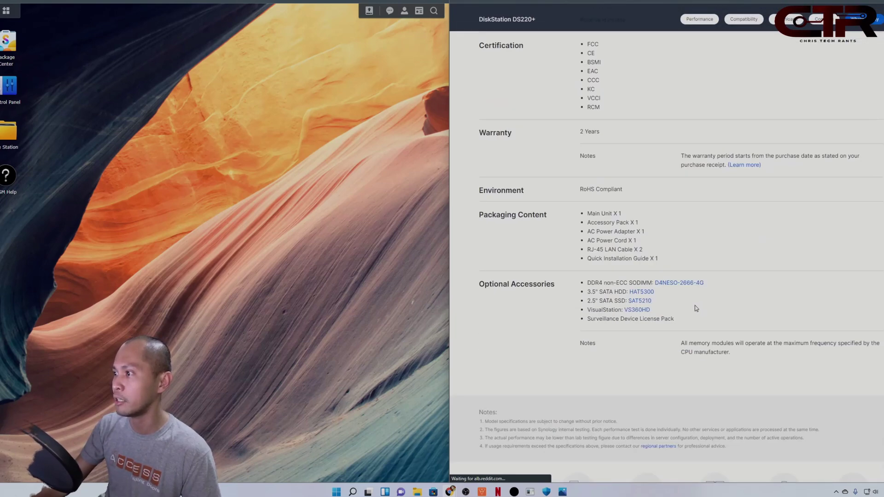
{"action": "scroll", "coordinate": [684, 292], "scroll_direction": "up", "scroll_amount": 4}
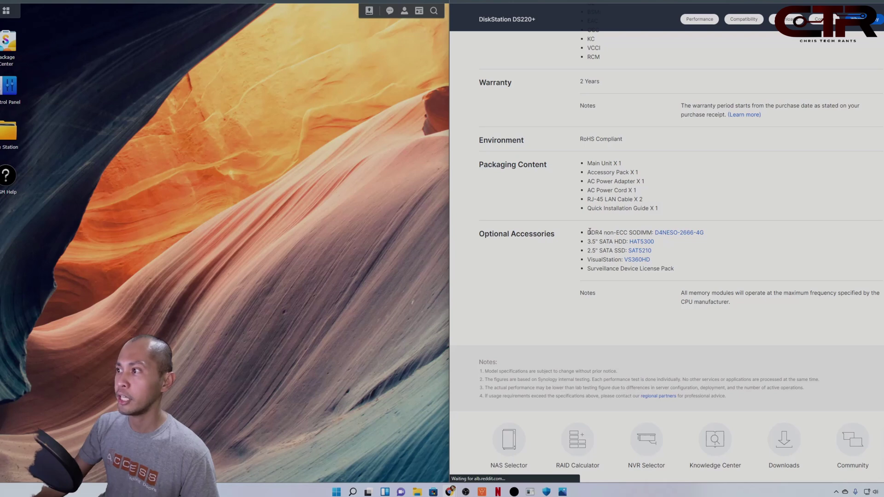
{"action": "left_click_drag", "start_coordinate": [587, 233], "coordinate": [683, 233]}
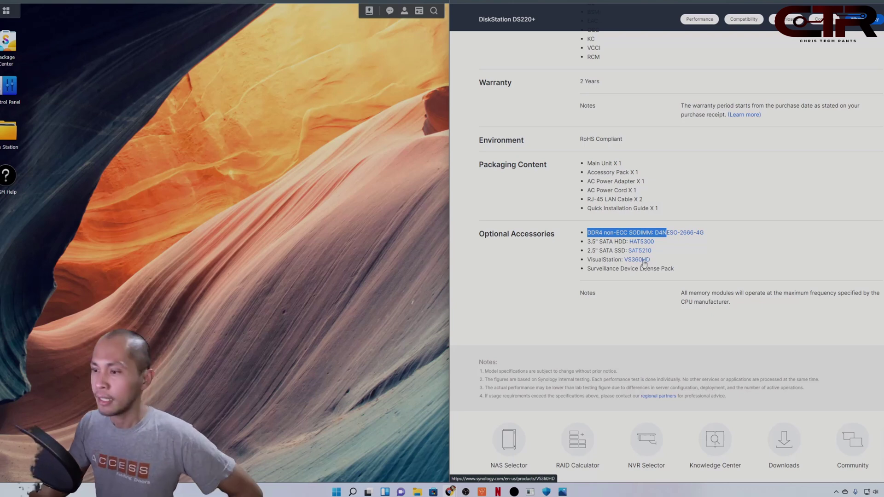
{"action": "left_click", "coordinate": [347, 173]}
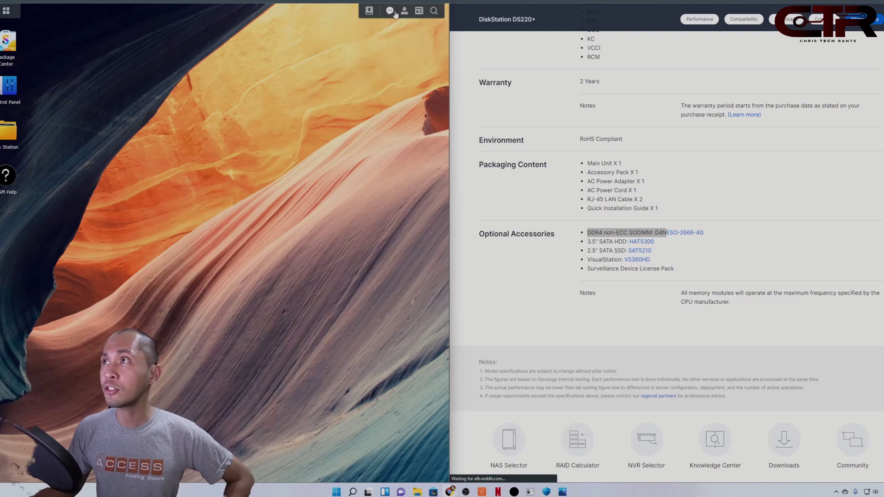
- Expand the two DSM System Event notifications warning about non-Synology memory modules
{"action": "left_click", "coordinate": [419, 12]}
{"action": "left_click", "coordinate": [423, 12]}
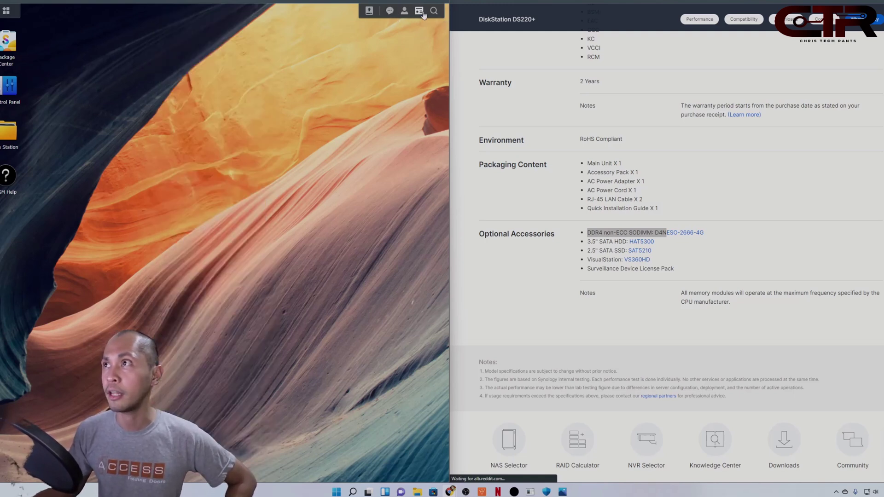
{"action": "left_click", "coordinate": [390, 10]}
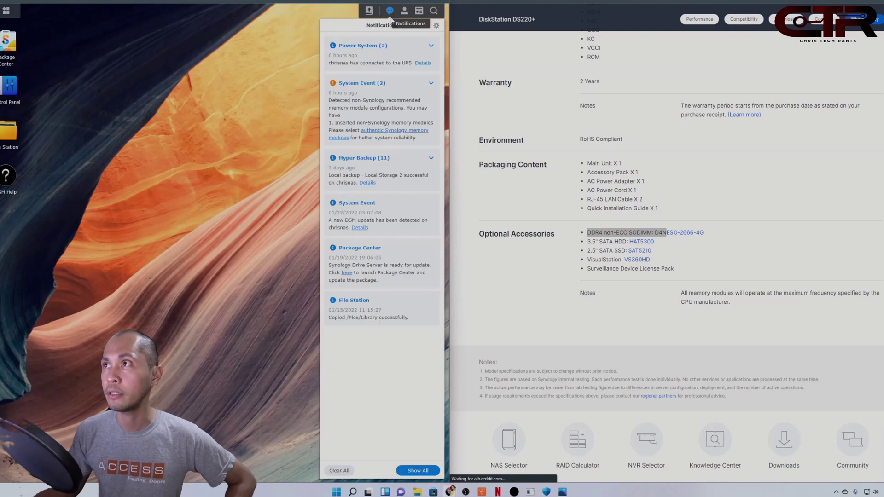
{"action": "left_click", "coordinate": [431, 83]}
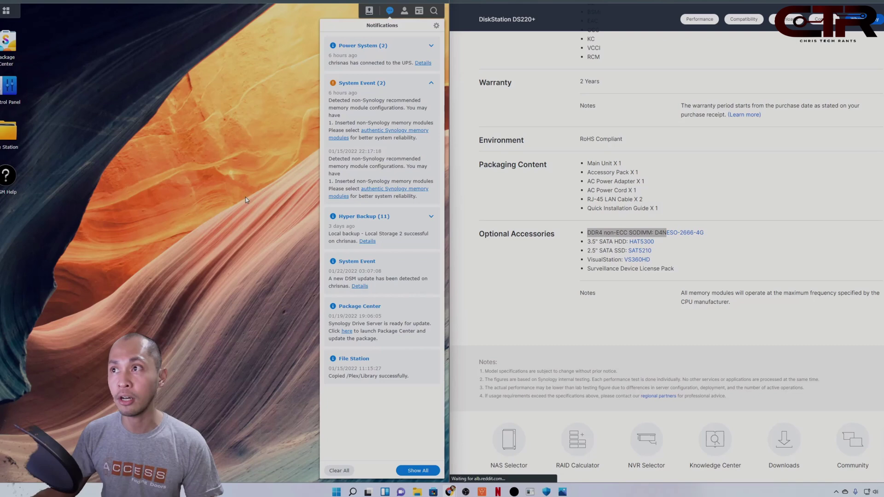
- Open Resource Monitor's memory performance view, showing 6 GB total physical memory
{"action": "left_click", "coordinate": [418, 11]}
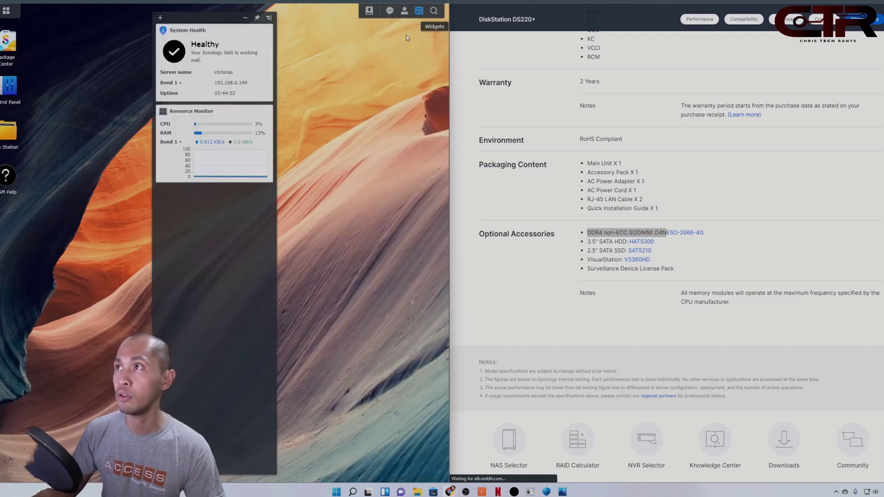
{"action": "left_click", "coordinate": [189, 117]}
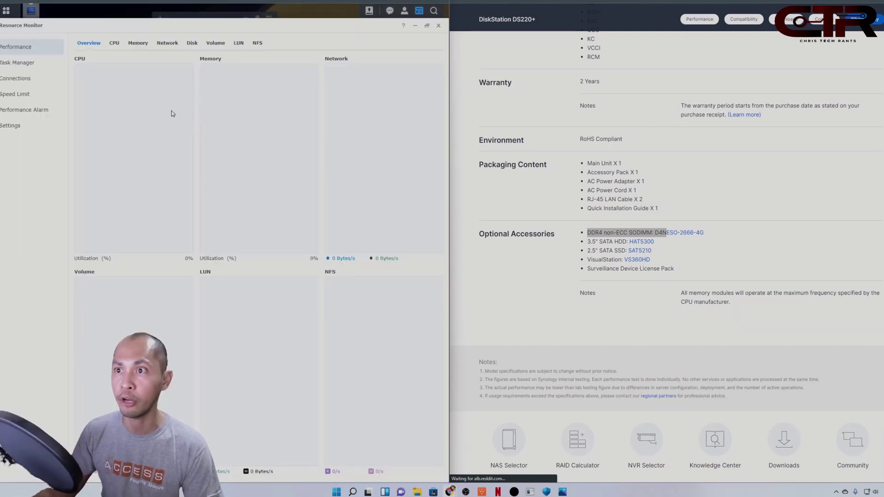
{"action": "left_click", "coordinate": [135, 46]}
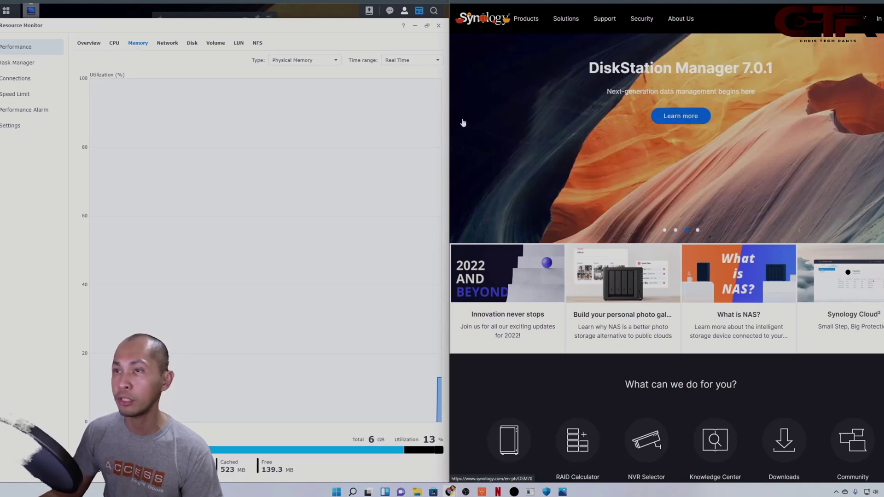
- In Download Center, pick NAS > DS220+ and list its Desktop Utilities, led by Synology Assistant
{"action": "mouse_move", "coordinate": [602, 21]}
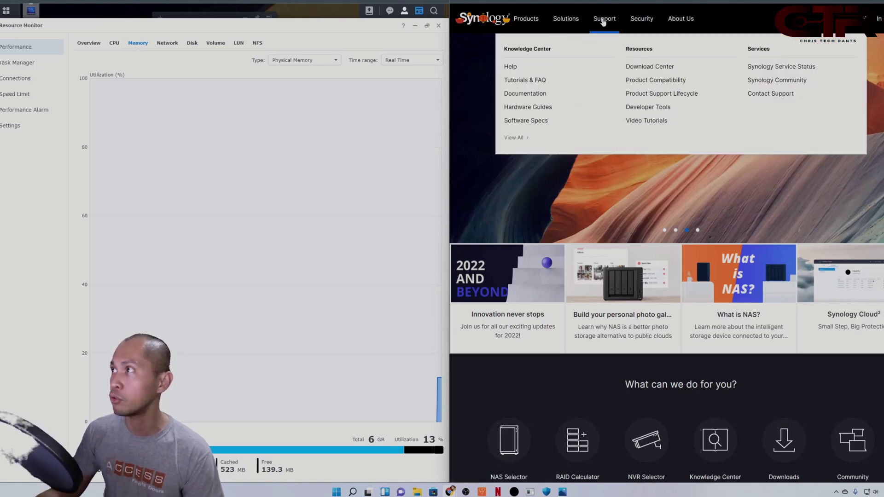
{"action": "left_click", "coordinate": [653, 67]}
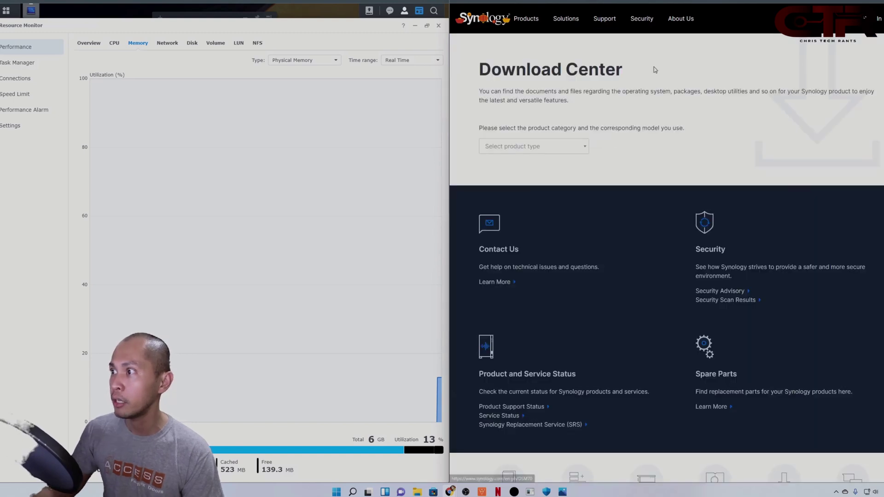
{"action": "left_click", "coordinate": [558, 146]}
{"action": "left_click", "coordinate": [490, 162]}
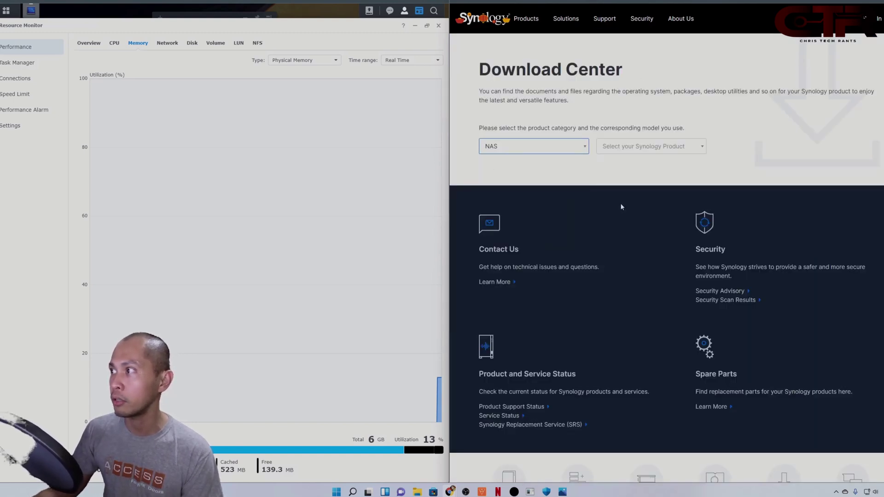
{"action": "left_click", "coordinate": [657, 147]}
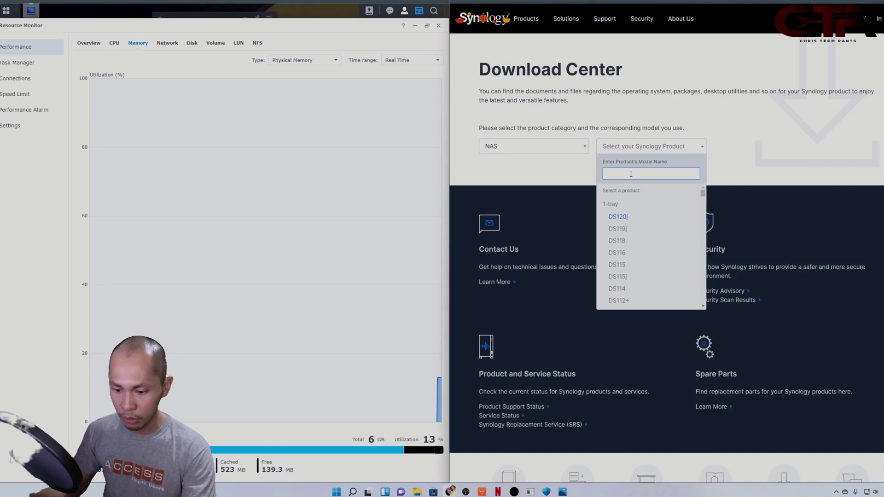
{"action": "type", "text": "220"}
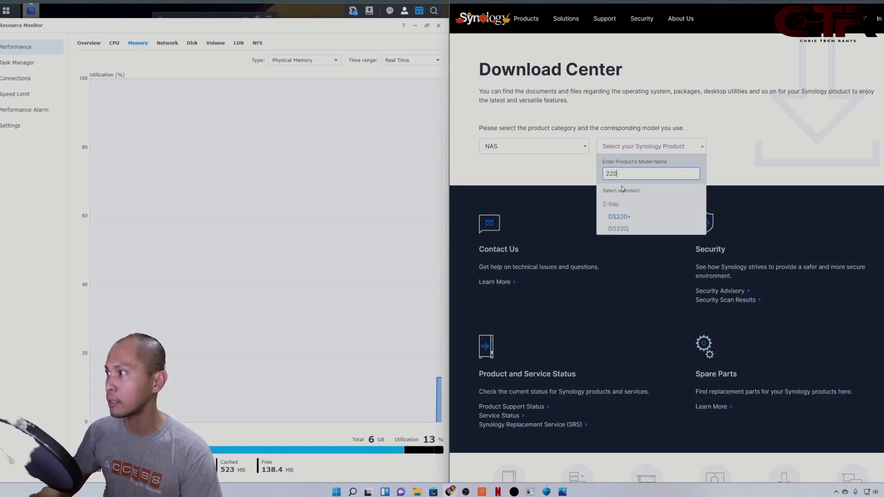
{"action": "left_click", "coordinate": [621, 217]}
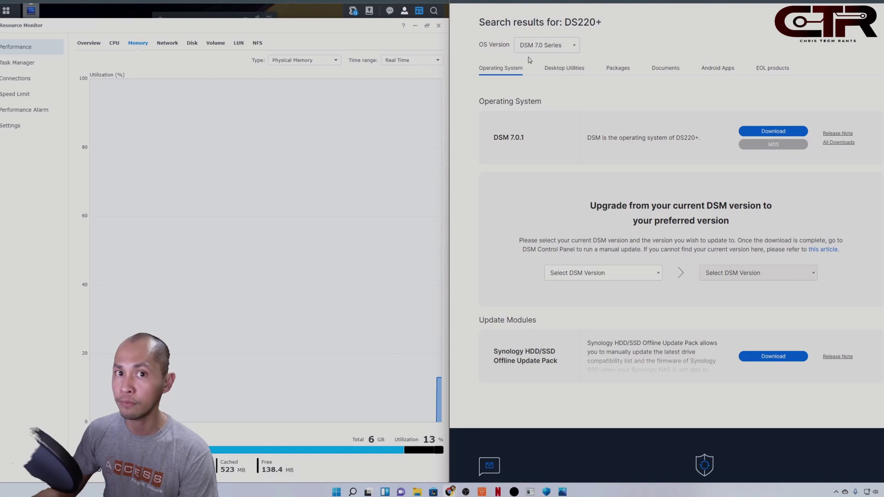
{"action": "left_click", "coordinate": [563, 70]}
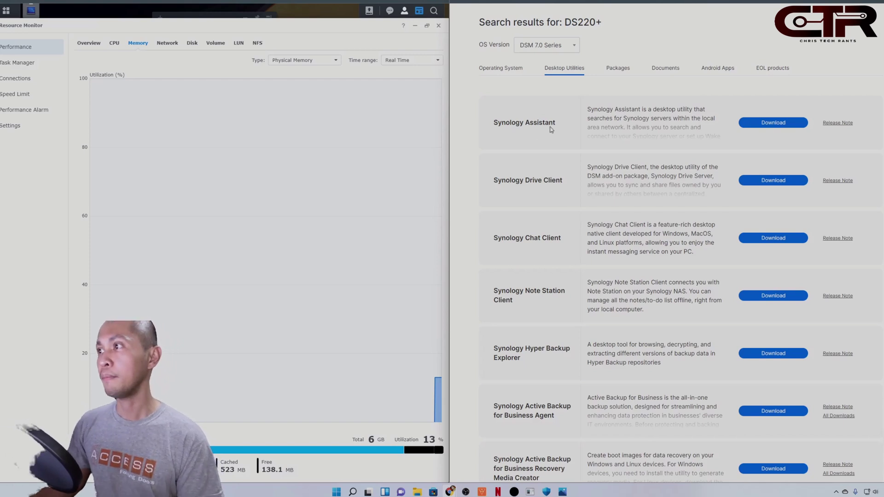
- Launch Synology Assistant and rescan to find the DS220+ on DSM 7.0.1-42218
{"action": "left_click", "coordinate": [336, 492]}
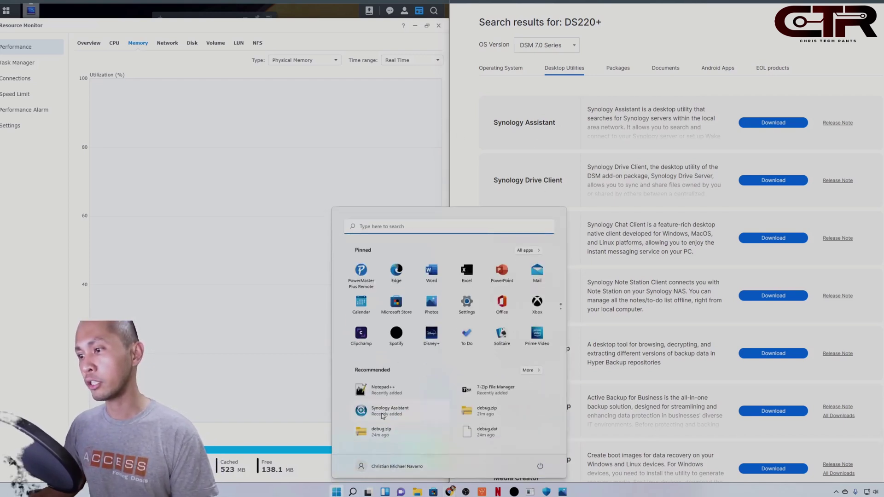
{"action": "left_click", "coordinate": [384, 411]}
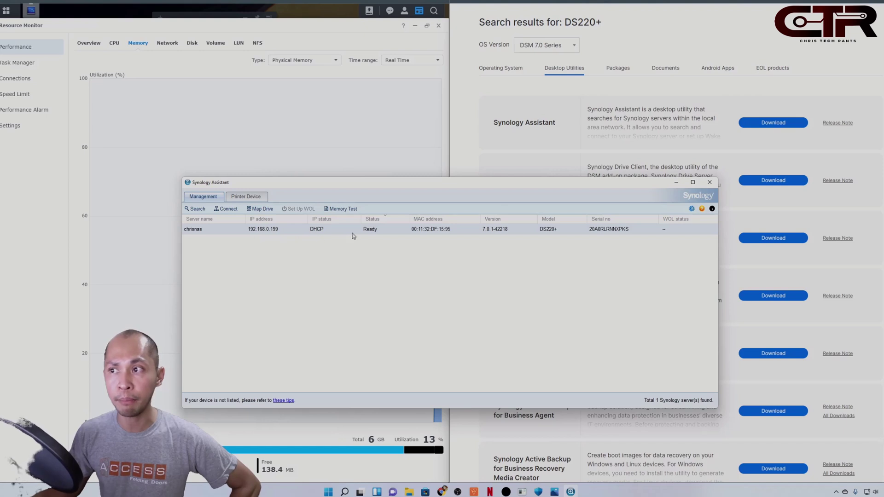
{"action": "left_click", "coordinate": [199, 210]}
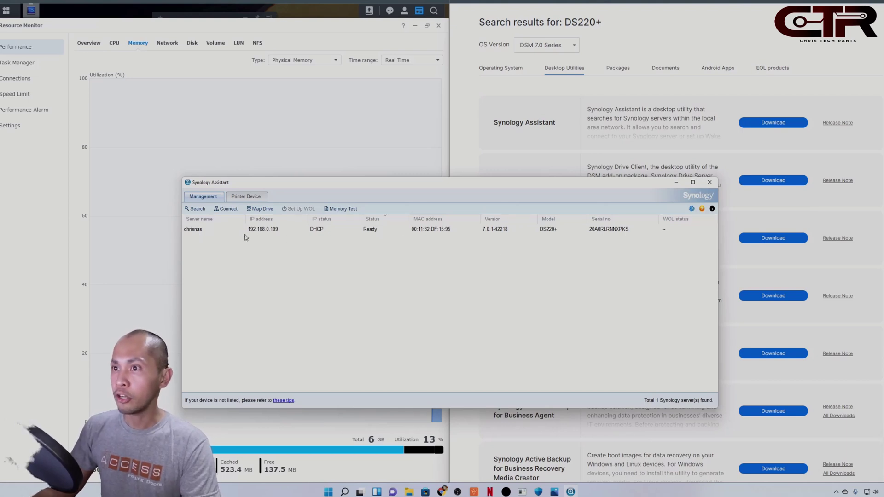
- Keep Memory Test enabled in Synology Assistant preferences and select the DS220+ at 192.168.0.199
{"action": "left_click", "coordinate": [692, 209]}
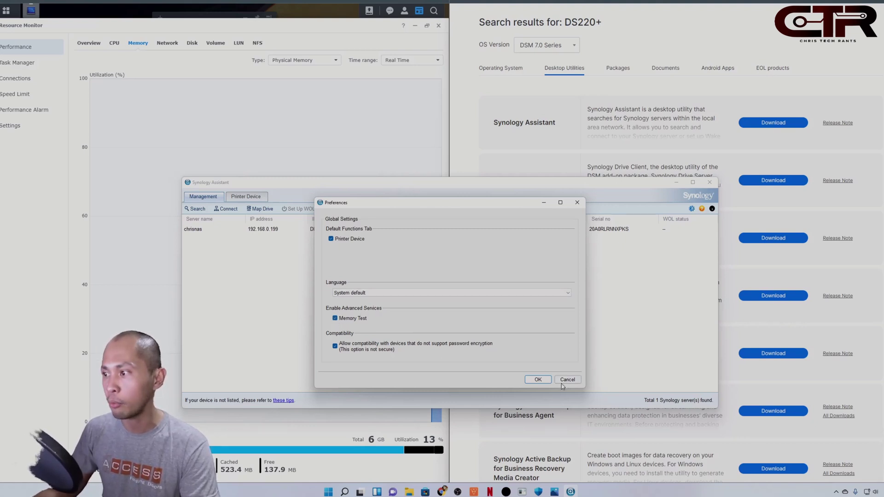
{"action": "left_click", "coordinate": [541, 379]}
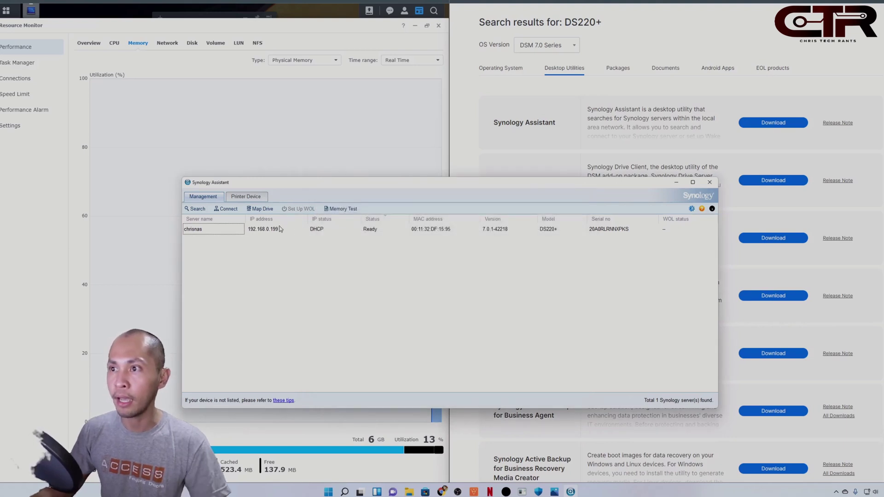
{"action": "left_click", "coordinate": [211, 234]}
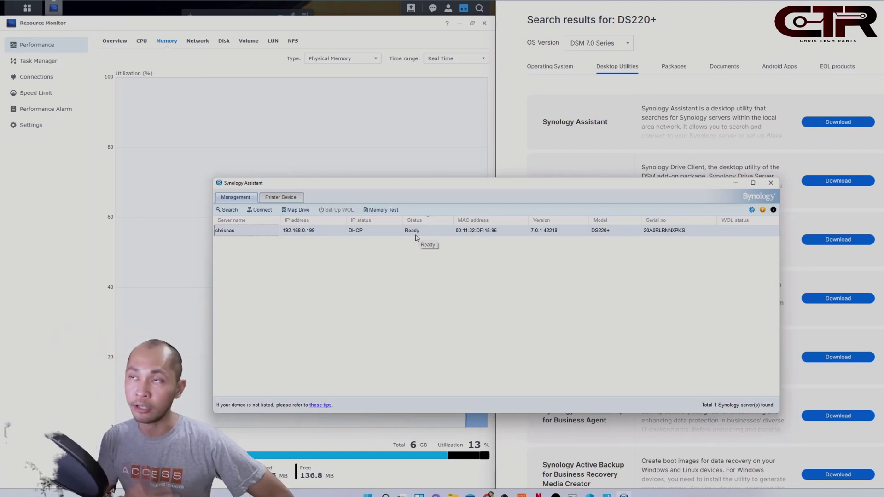
- Expand the Power System and System Event memory-module notifications in DSM
{"action": "key", "text": "alt+Tab"}
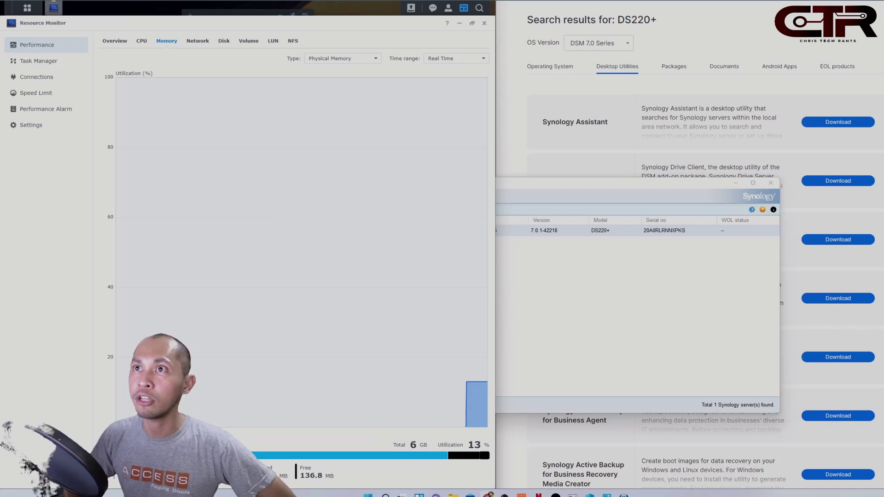
{"action": "left_click", "coordinate": [432, 7]}
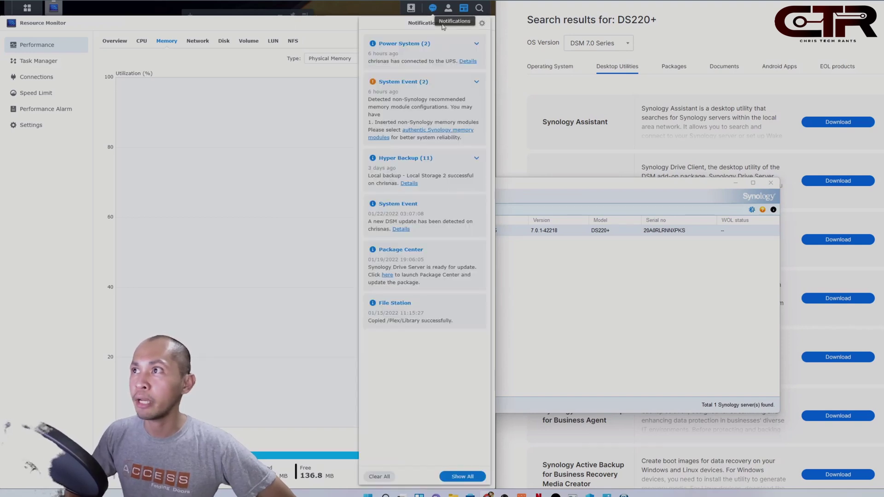
{"action": "left_click", "coordinate": [476, 44]}
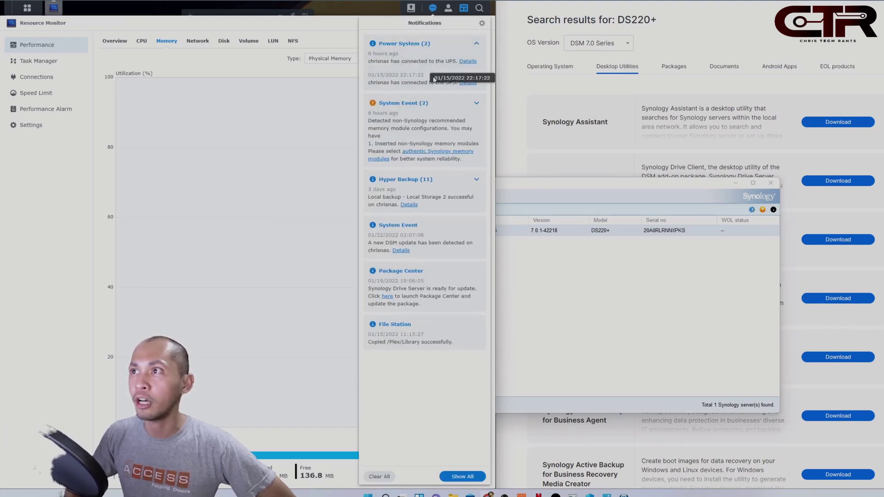
{"action": "left_click", "coordinate": [476, 102]}
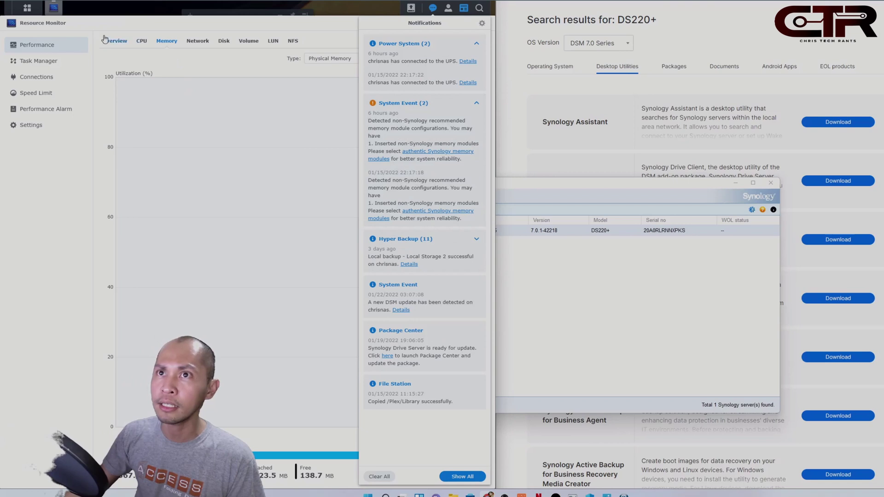
- Open Log Center past the Advanced Functions prompt, then close Log Center and Resource Monitor
{"action": "left_click", "coordinate": [26, 8]}
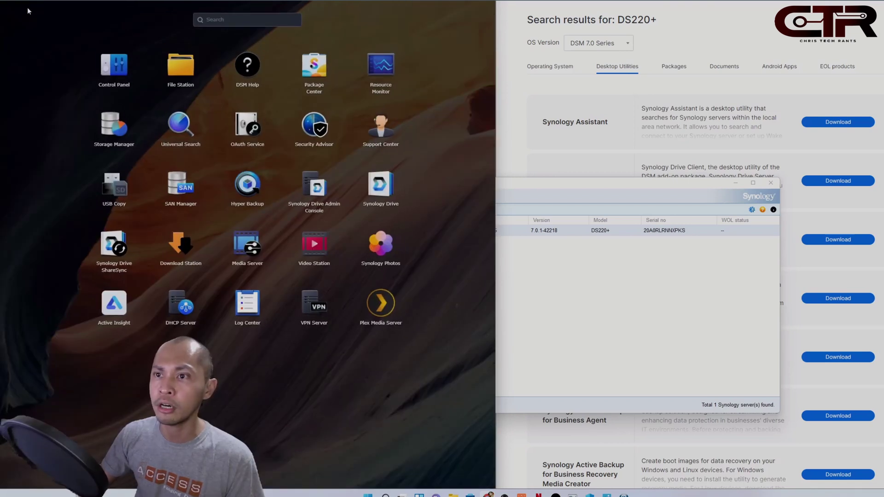
{"action": "left_click", "coordinate": [258, 308]}
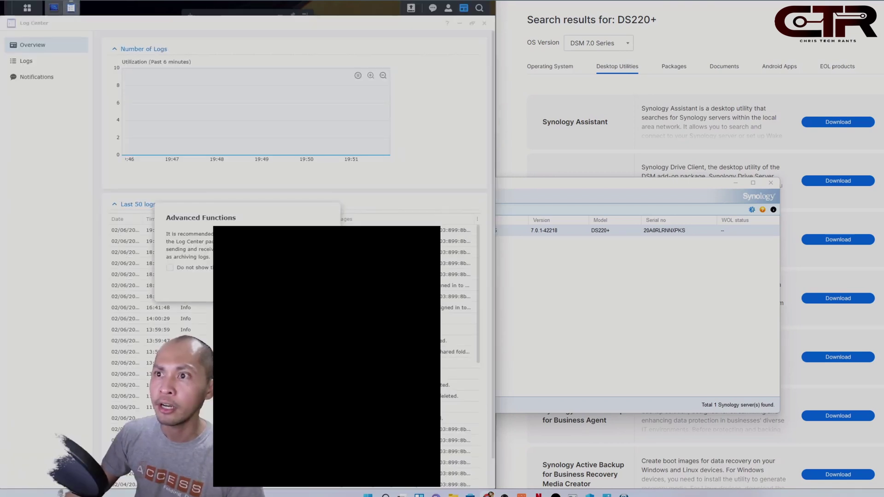
{"action": "key", "text": "Return"}
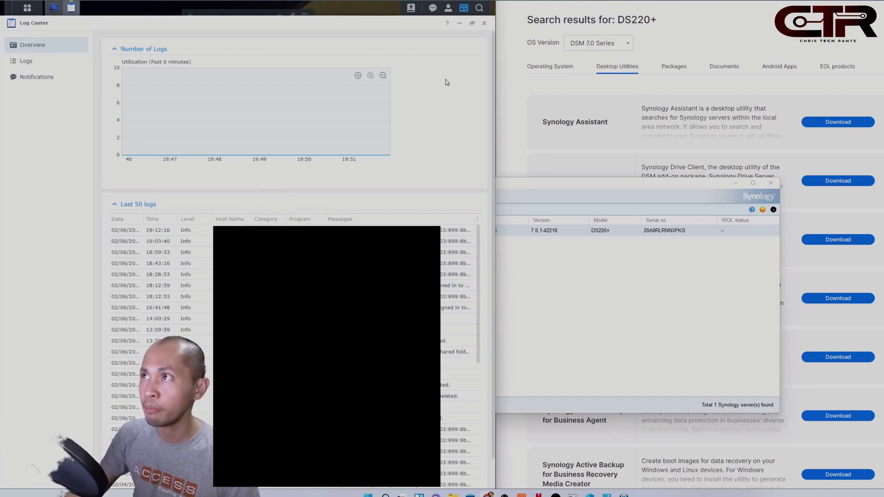
{"action": "left_click", "coordinate": [484, 23]}
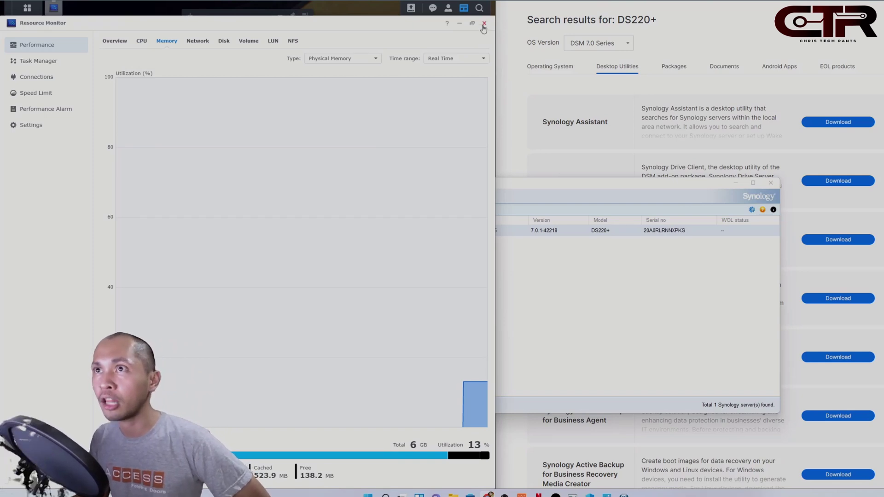
{"action": "left_click", "coordinate": [484, 24]}
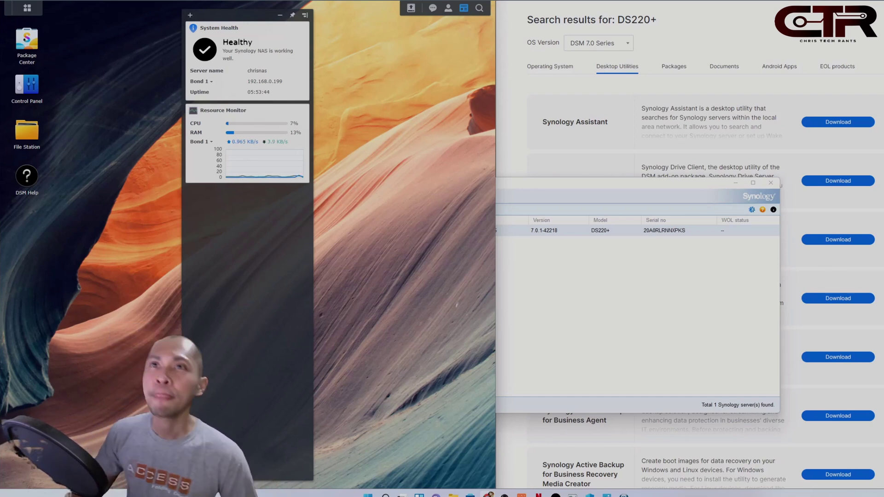
- Generate and download the debug log (debug.dat, 6,246 KB) from Support Center's Support Services
{"action": "left_click", "coordinate": [30, 7]}
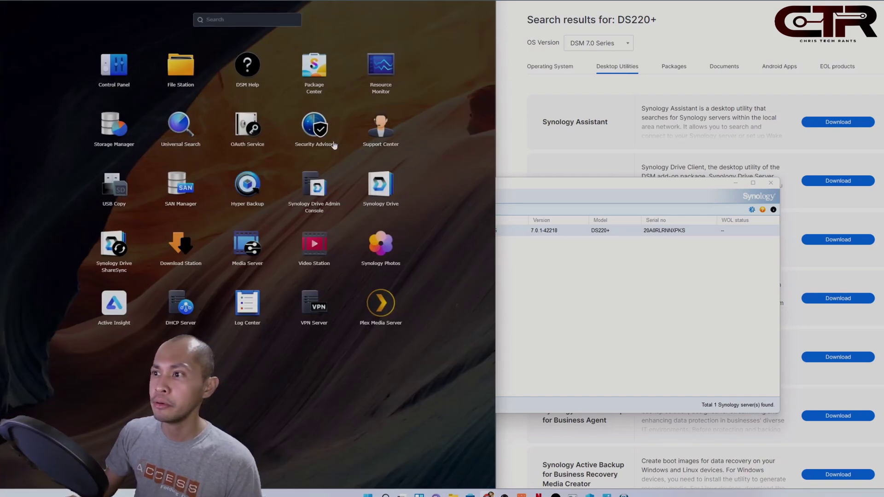
{"action": "left_click", "coordinate": [378, 132]}
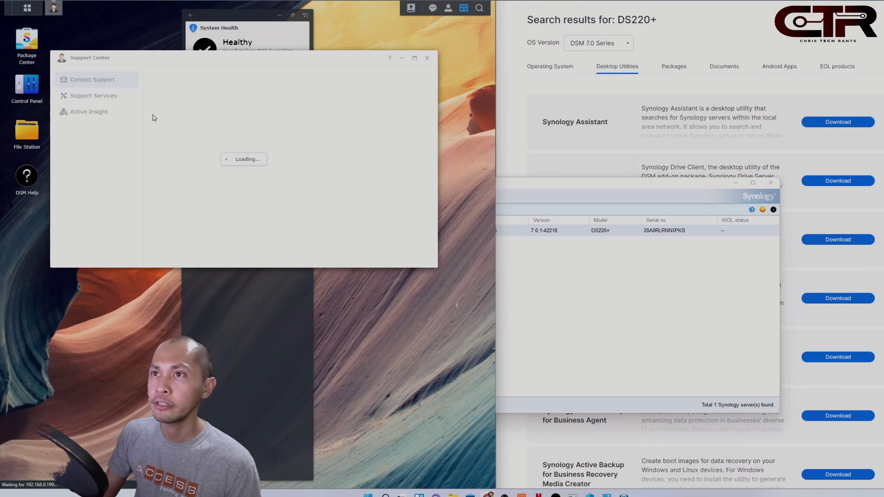
{"action": "left_click", "coordinate": [93, 97]}
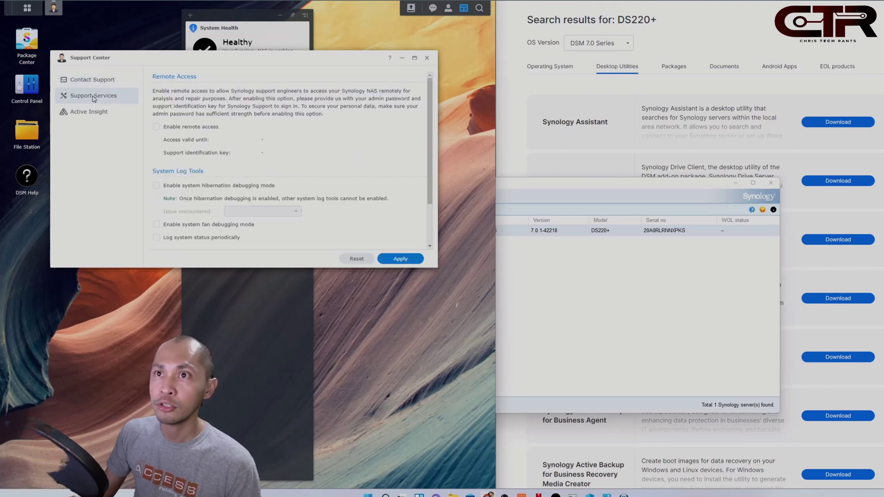
{"action": "scroll", "coordinate": [306, 138], "scroll_direction": "down", "scroll_amount": 5}
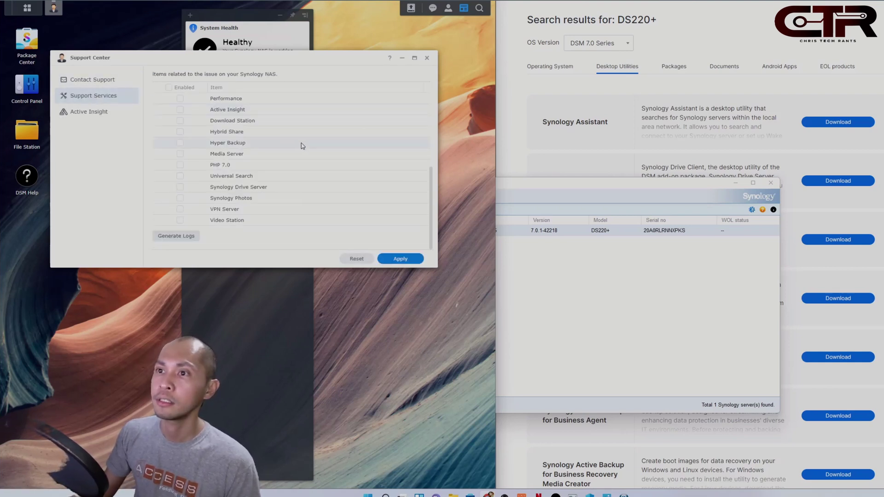
{"action": "scroll", "coordinate": [298, 143], "scroll_direction": "up", "scroll_amount": 1}
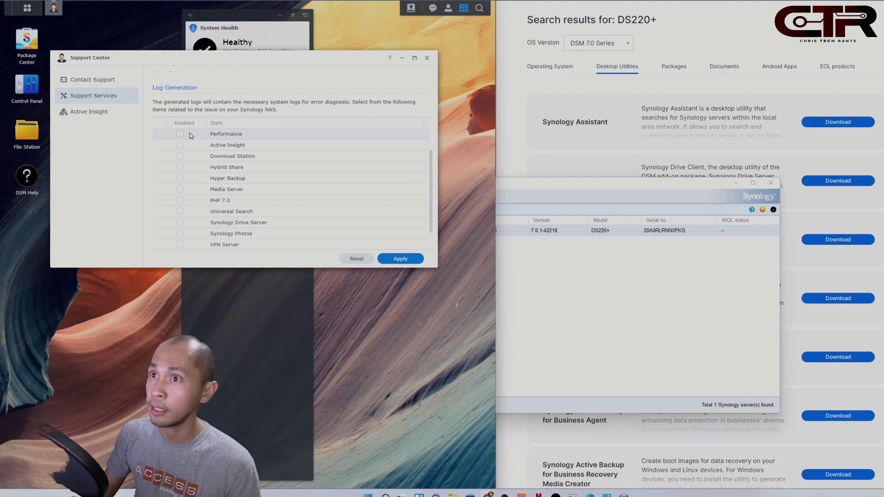
{"action": "scroll", "coordinate": [256, 149], "scroll_direction": "down", "scroll_amount": 1}
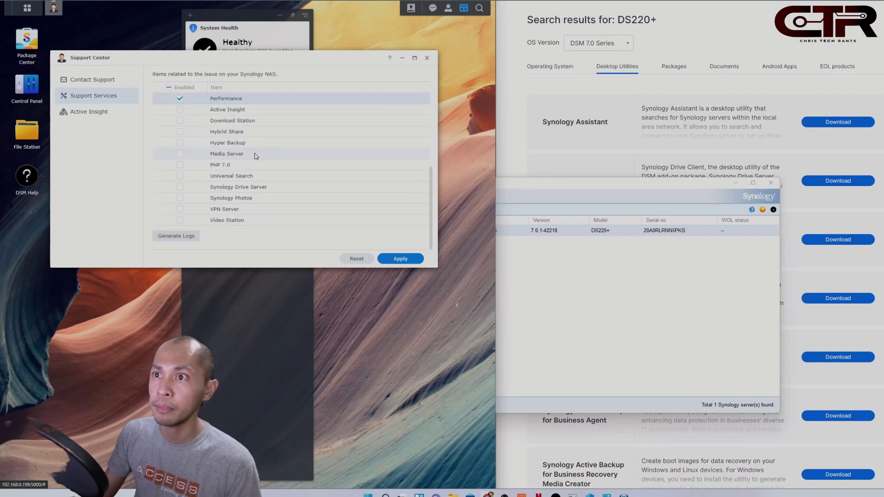
{"action": "left_click", "coordinate": [169, 240]}
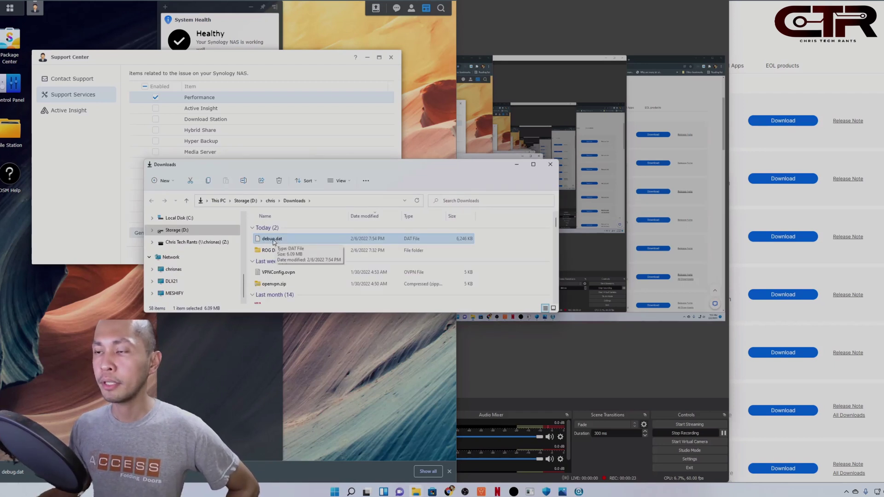
- Create a new folder named 'test' in Downloads
{"action": "right_click", "coordinate": [505, 260]}
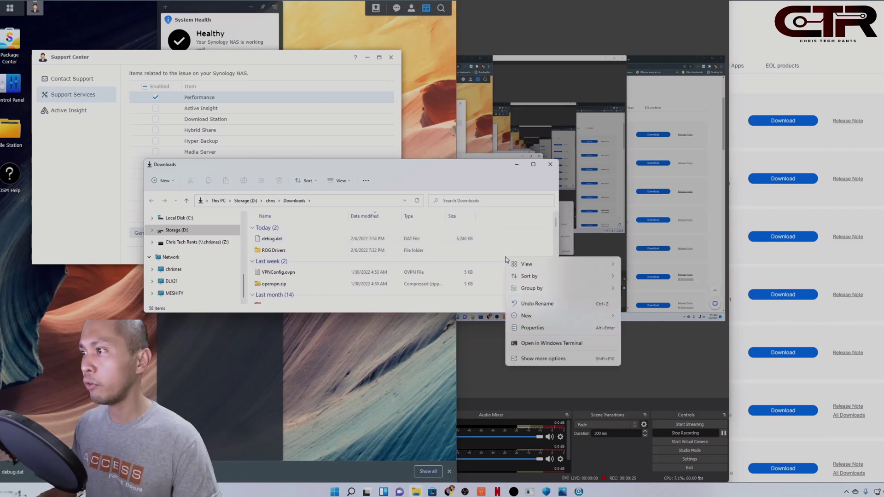
{"action": "mouse_move", "coordinate": [535, 317]}
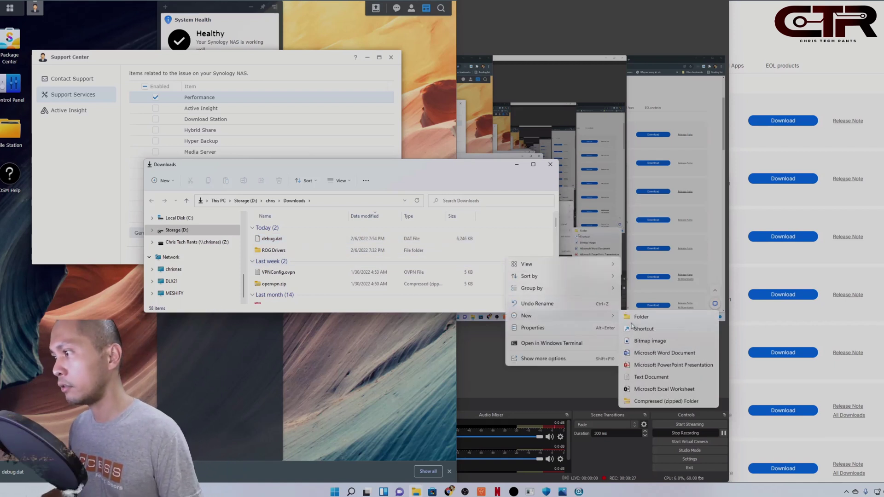
{"action": "left_click", "coordinate": [638, 317]}
{"action": "type", "text": "test"}
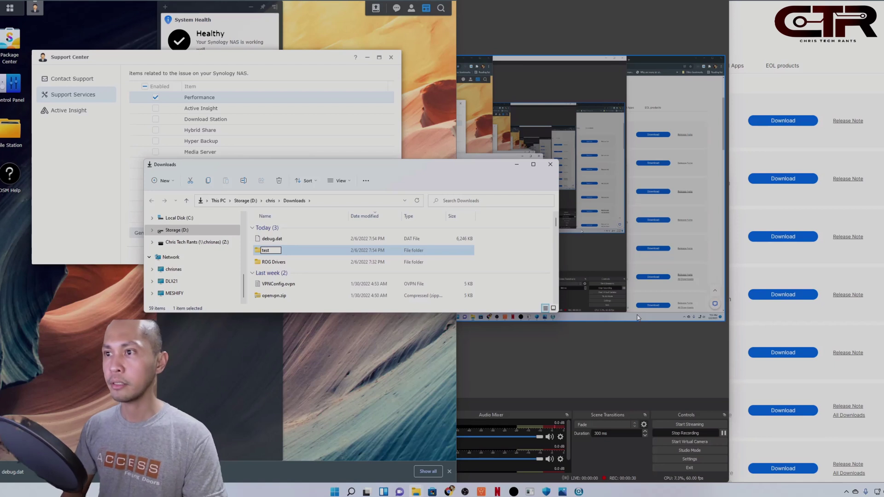
{"action": "key", "text": "Return"}
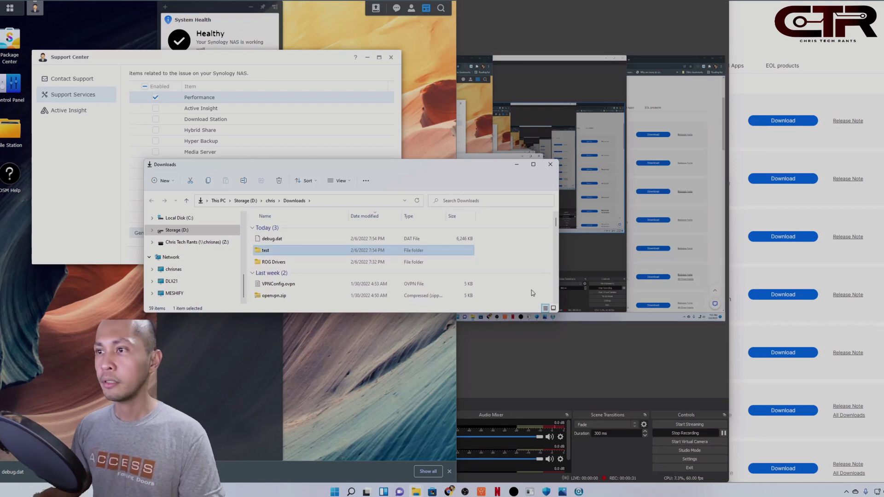
- Move debug.dat into the test folder and open that folder
{"action": "left_click_drag", "start_coordinate": [272, 239], "coordinate": [271, 251]}
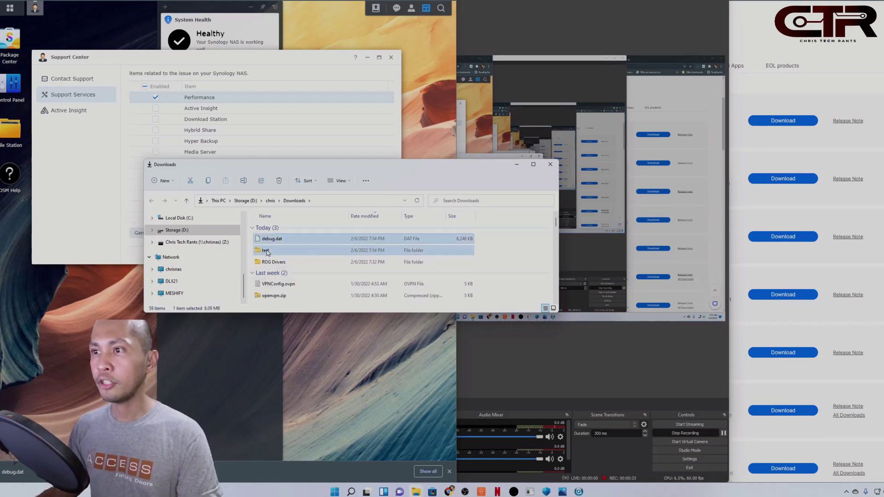
{"action": "double_click", "coordinate": [267, 239]}
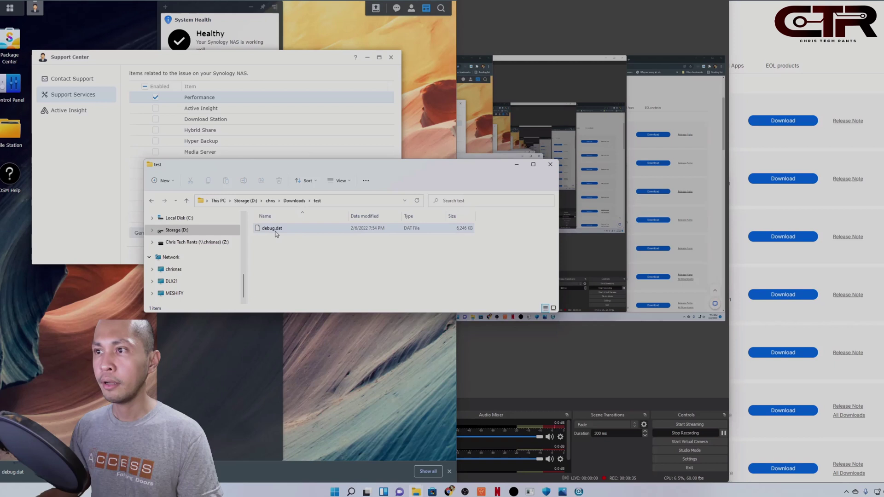
{"action": "right_click", "coordinate": [277, 234]}
{"action": "left_click", "coordinate": [429, 264]}
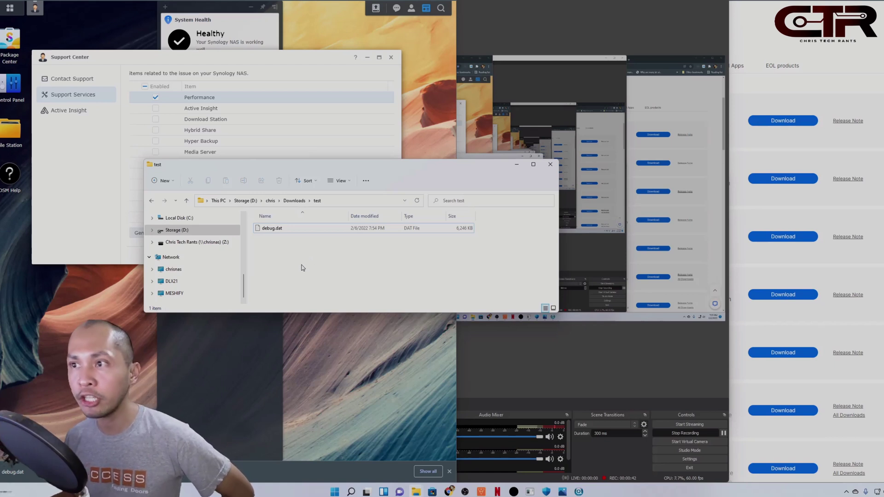
- Rename debug.dat to debug.zip, accepting the extension change
{"action": "left_click", "coordinate": [273, 228]}
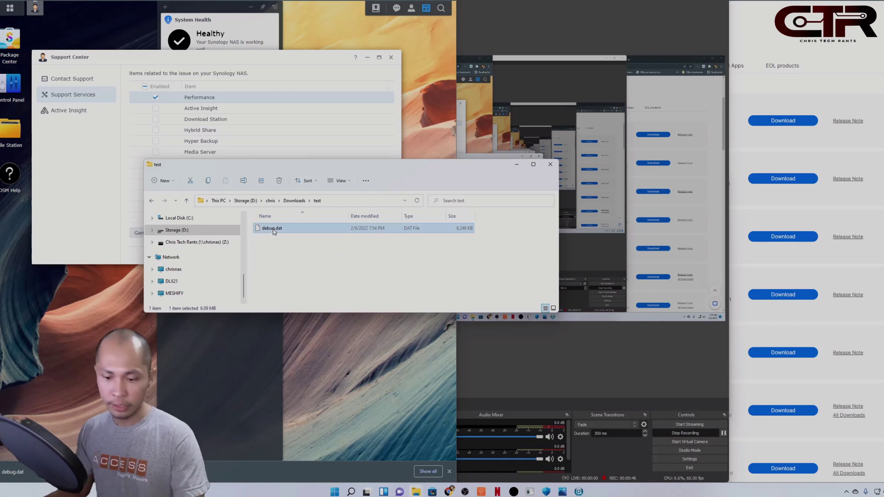
{"action": "key", "text": "F2"}
{"action": "left_click", "coordinate": [287, 228]}
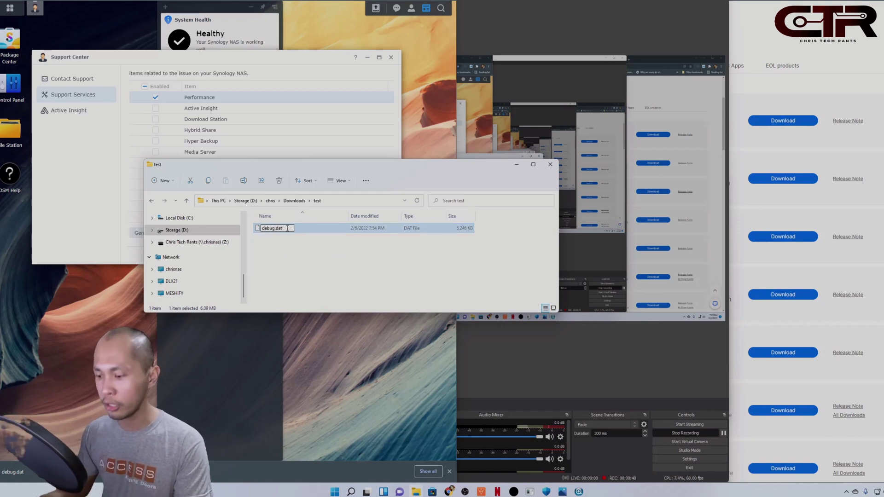
{"action": "key", "text": "BackSpace"}
{"action": "key", "text": "BackSpace"}
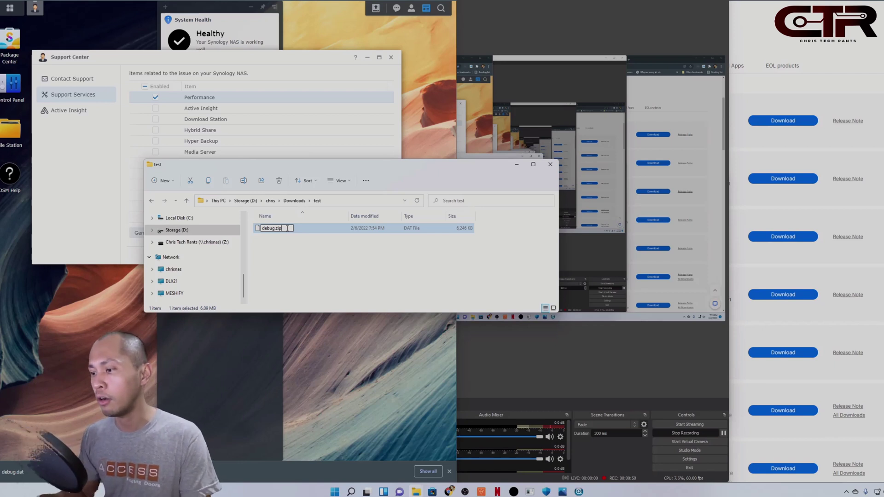
{"action": "key", "text": "Return"}
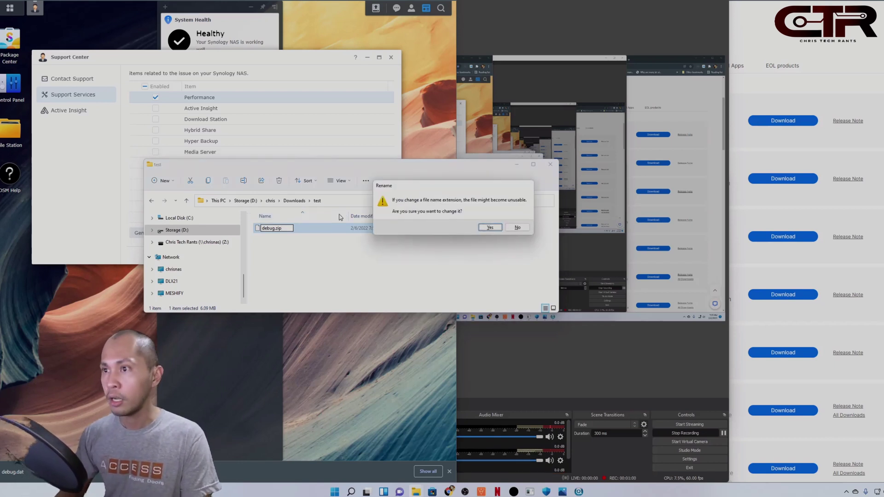
{"action": "left_click", "coordinate": [499, 227]}
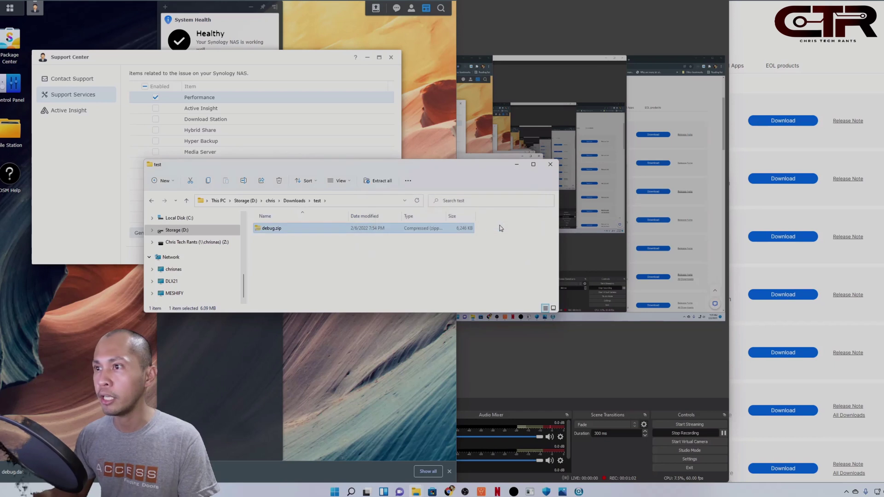
- Extract All from debug.zip directly into the test folder, without the \debug subfolder
{"action": "right_click", "coordinate": [270, 232]}
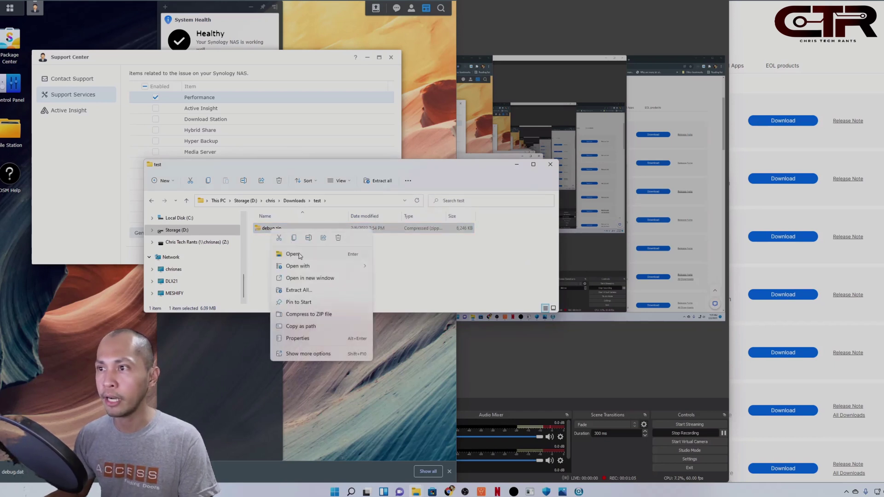
{"action": "left_click", "coordinate": [305, 291]}
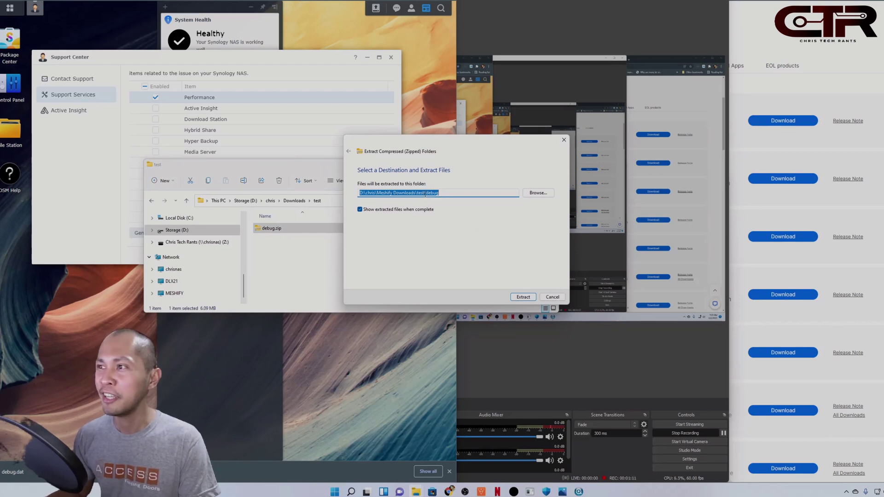
{"action": "left_click_drag", "start_coordinate": [424, 192], "coordinate": [474, 192]}
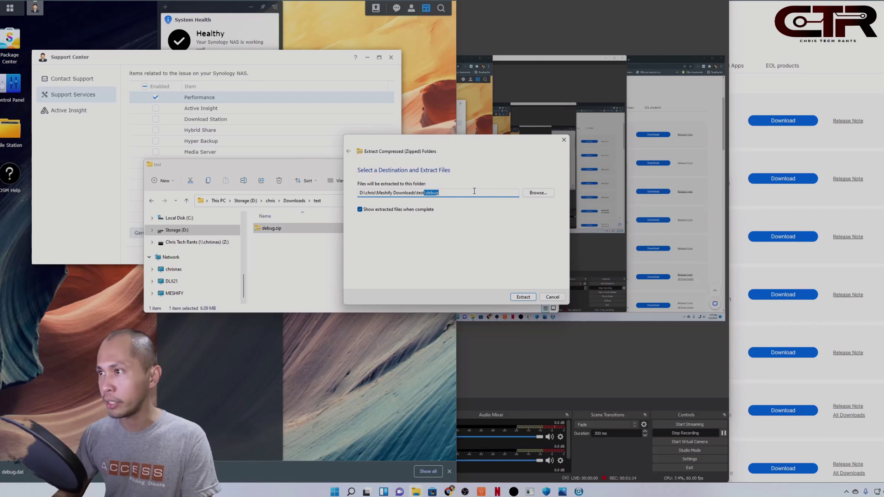
{"action": "key", "text": "BackSpace"}
{"action": "left_click", "coordinate": [524, 297]}
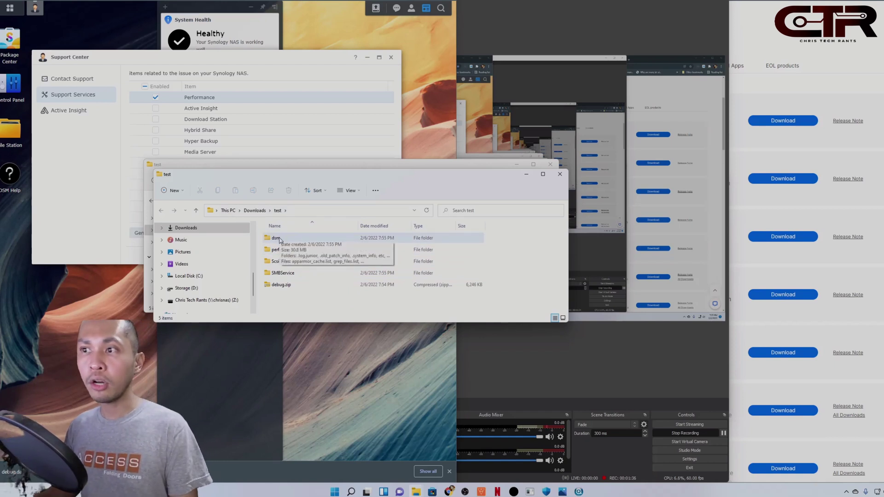
- Open the extracted dsm folder and scroll through its 16 items, including package_status.list
{"action": "double_click", "coordinate": [276, 238]}
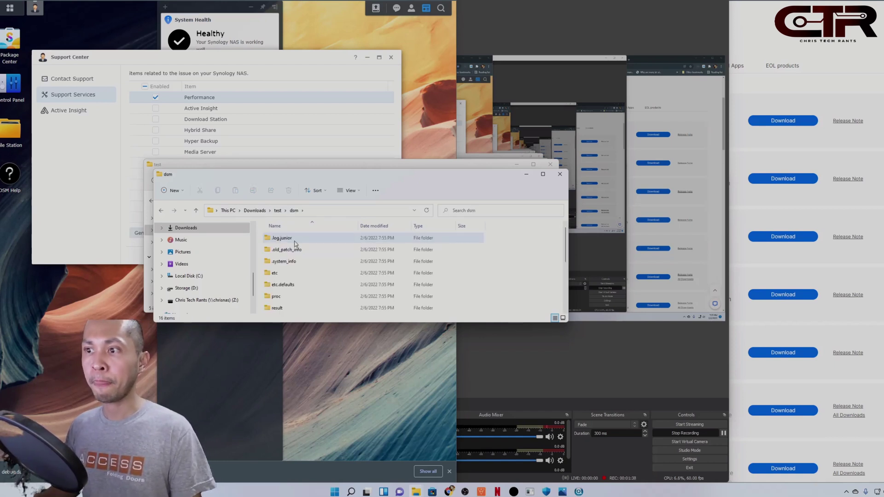
{"action": "scroll", "coordinate": [297, 252], "scroll_direction": "down", "scroll_amount": 3}
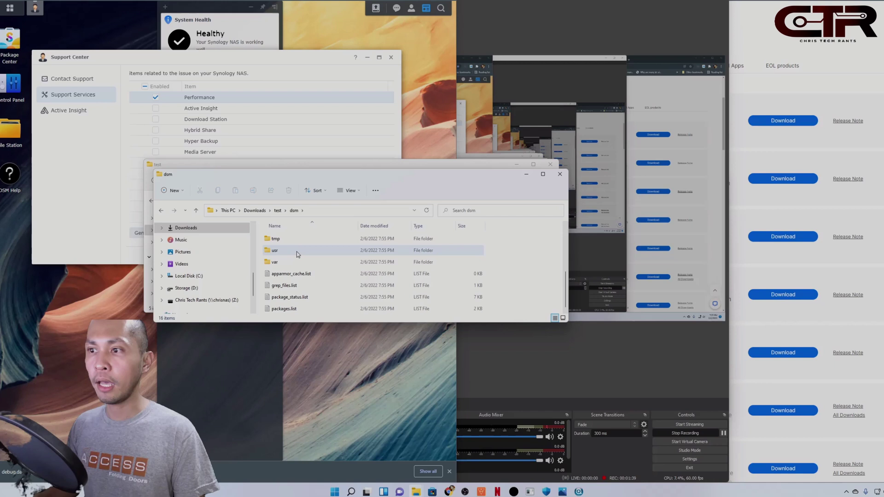
- Search the Microsoft Store for notepad++
{"action": "left_click", "coordinate": [433, 493]}
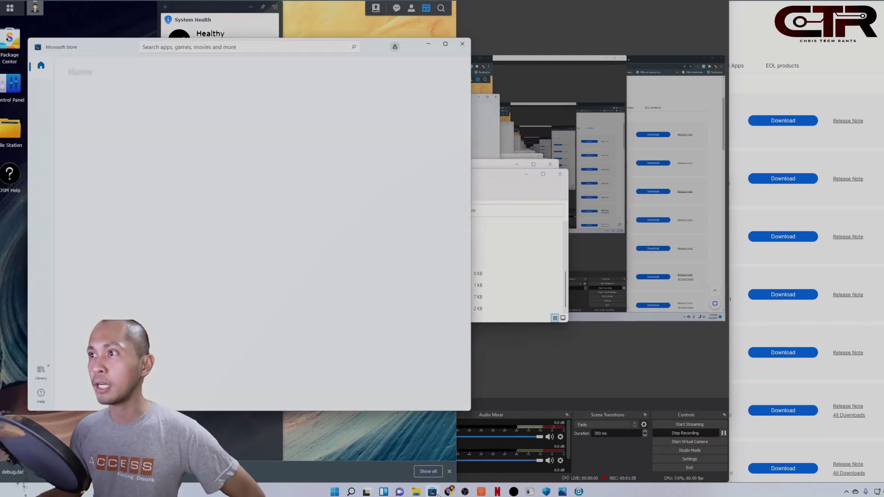
{"action": "left_click", "coordinate": [200, 47]}
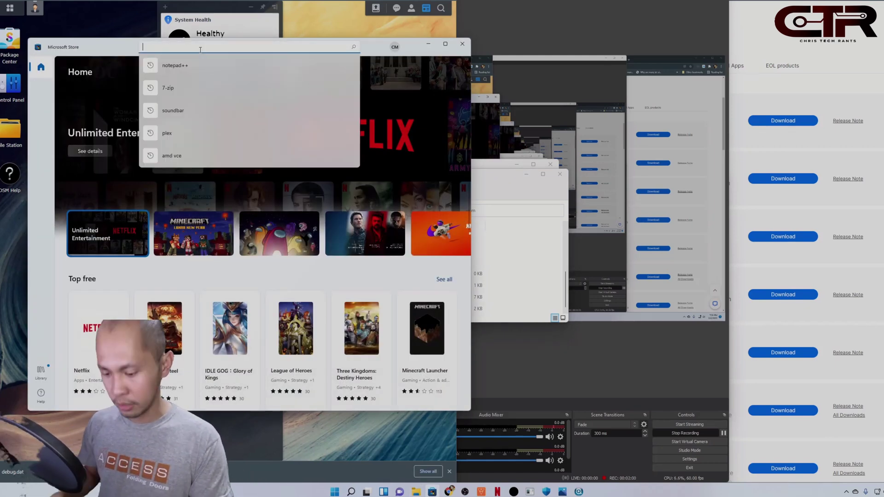
{"action": "left_click", "coordinate": [177, 64]}
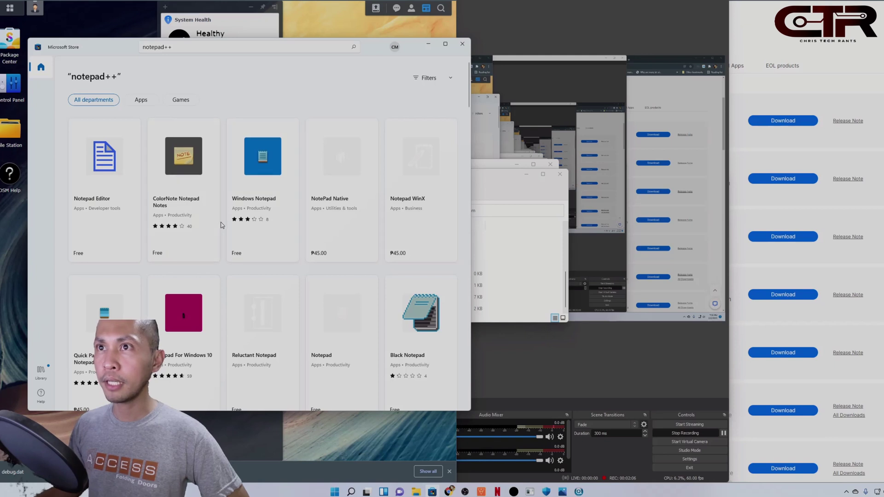
- Review the Notepad++ (Unofficial) app page, then close the Microsoft Store
{"action": "scroll", "coordinate": [276, 221], "scroll_direction": "down", "scroll_amount": 3}
{"action": "scroll", "coordinate": [292, 243], "scroll_direction": "down", "scroll_amount": 8}
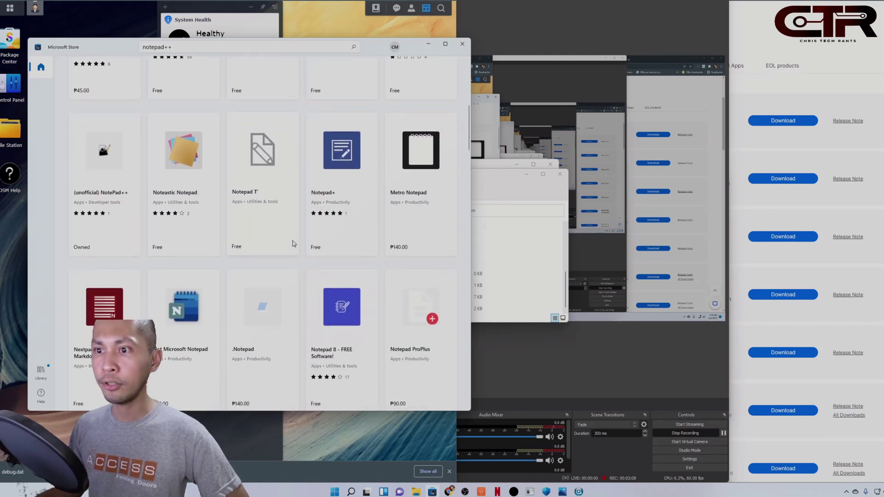
{"action": "scroll", "coordinate": [293, 243], "scroll_direction": "down", "scroll_amount": 5}
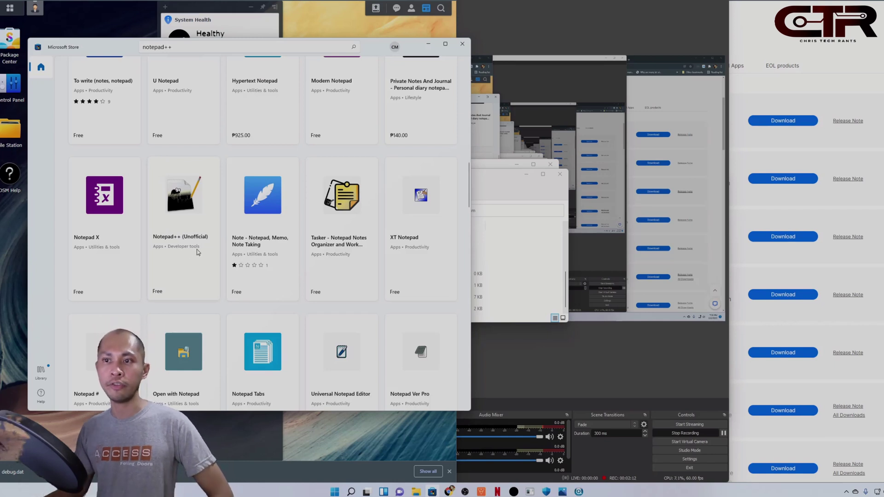
{"action": "left_click", "coordinate": [187, 216]}
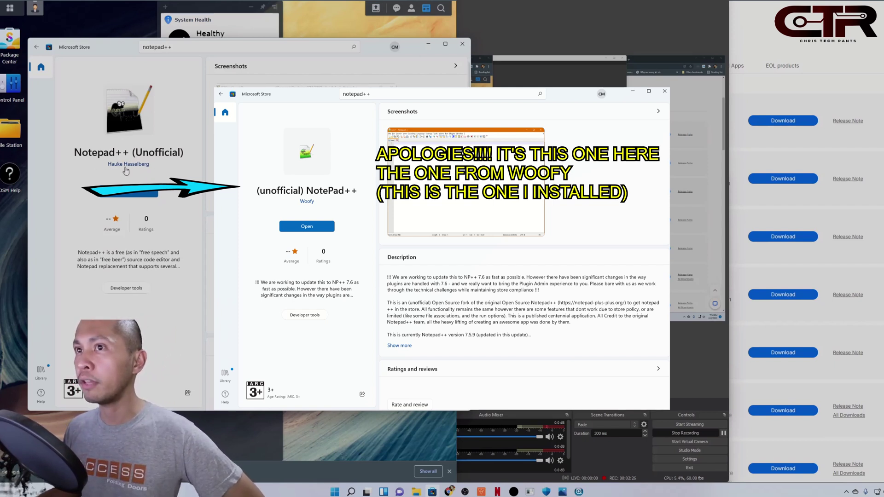
{"action": "left_click", "coordinate": [464, 44]}
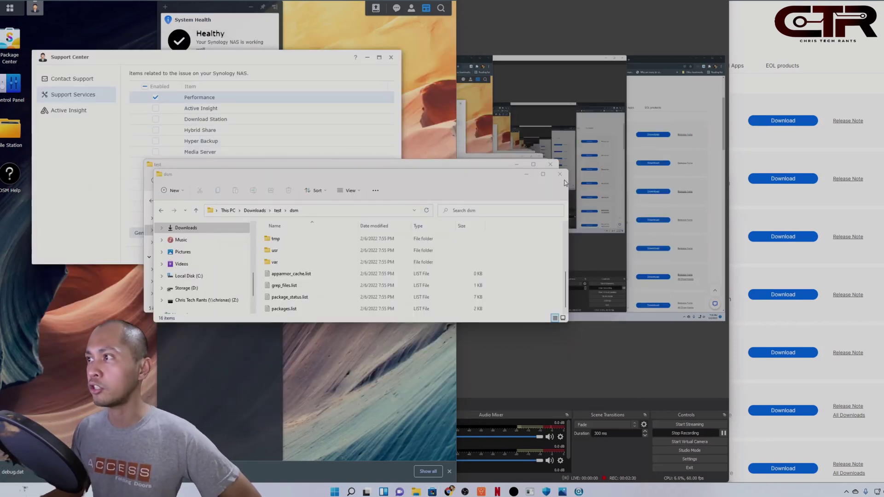
- Launch Notepad++ and open Downloads\test\dsm\package_status.list
{"action": "left_click", "coordinate": [335, 492]}
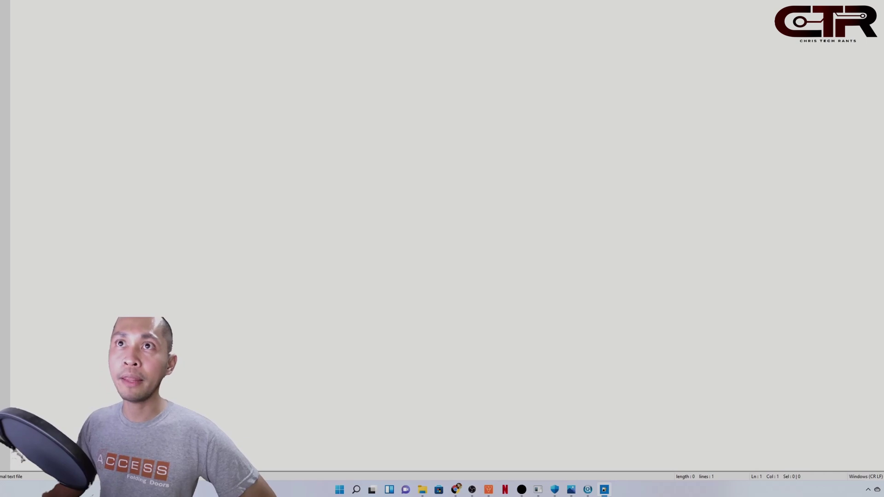
{"action": "key", "text": "ctrl+o"}
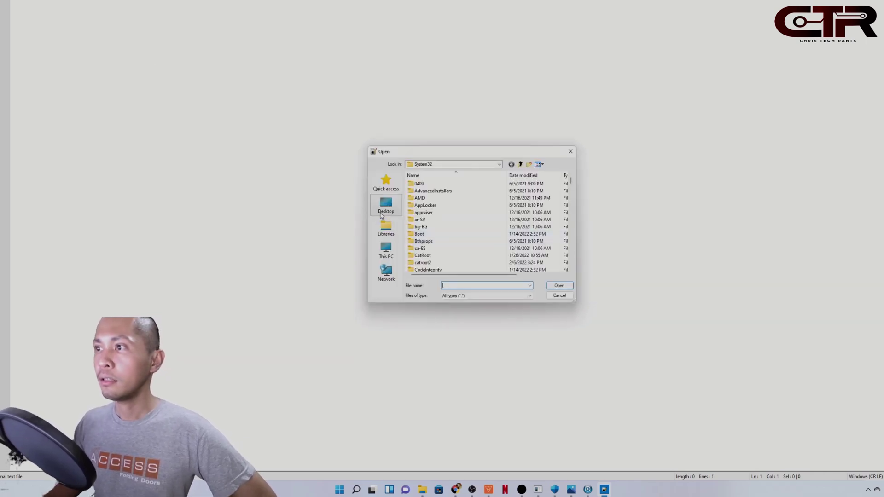
{"action": "left_click", "coordinate": [386, 250]}
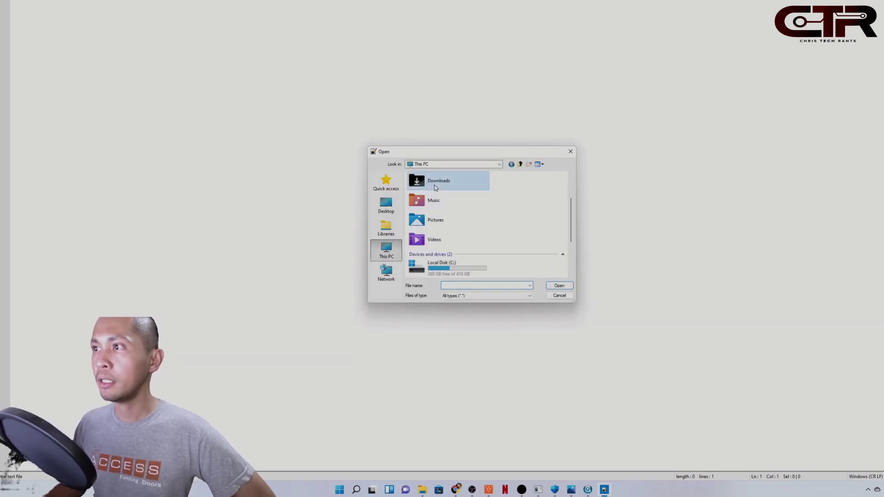
{"action": "double_click", "coordinate": [435, 184]}
{"action": "double_click", "coordinate": [430, 197]}
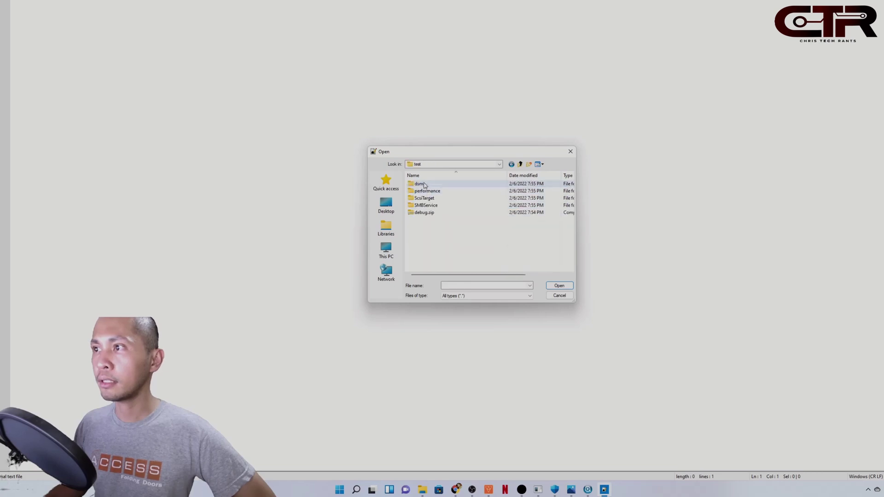
{"action": "double_click", "coordinate": [421, 184]}
{"action": "scroll", "coordinate": [421, 249], "scroll_direction": "down", "scroll_amount": 3}
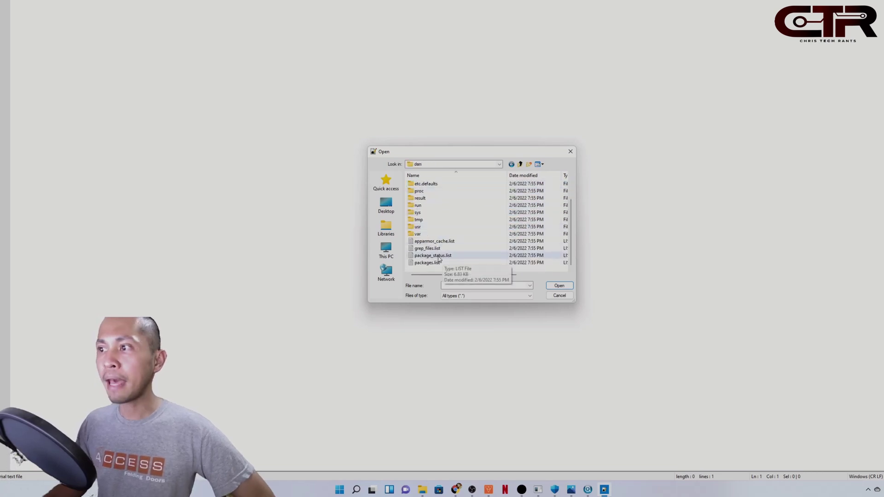
{"action": "double_click", "coordinate": [432, 256]}
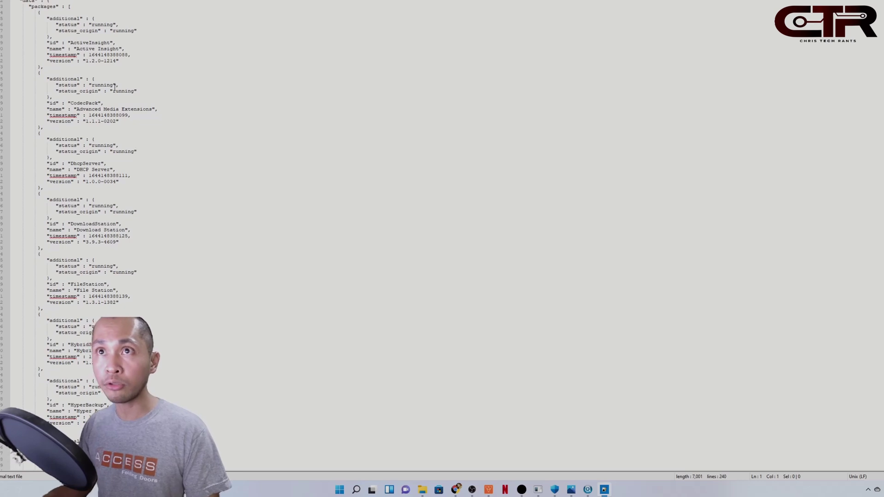
- Open Find in Files from the Search menu and enter memtest with filter *.*
{"action": "key", "text": "ctrl+a"}
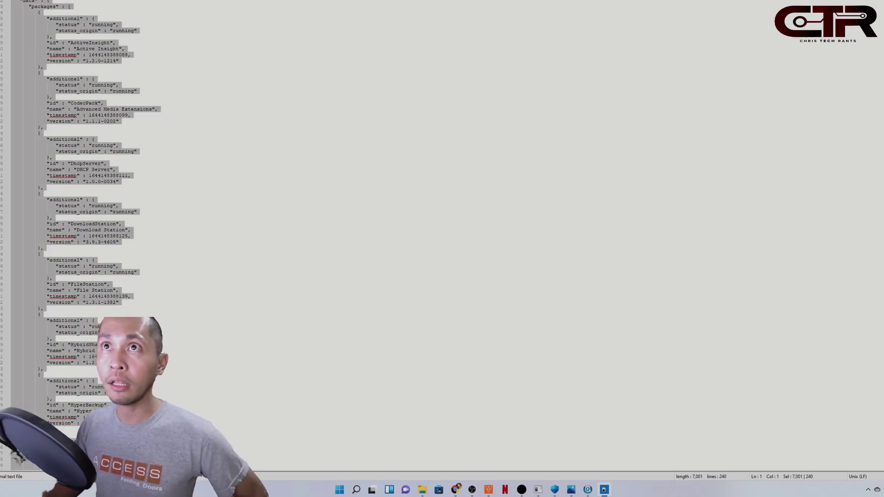
{"action": "key", "text": "alt+s"}
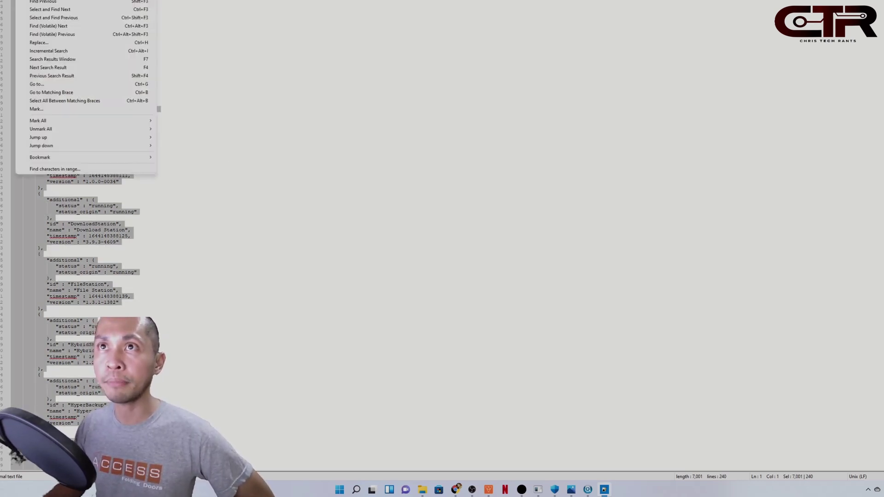
{"action": "key", "text": "Right"}
{"action": "key", "text": "Left"}
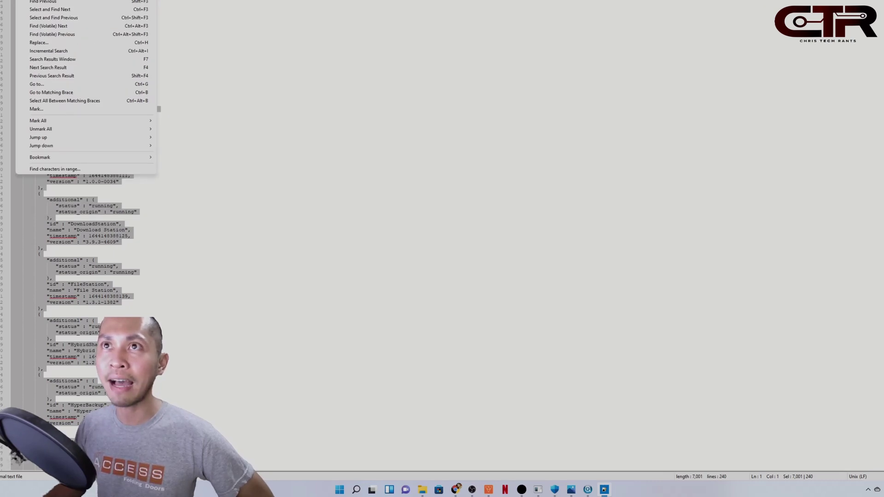
{"action": "key", "text": "Return"}
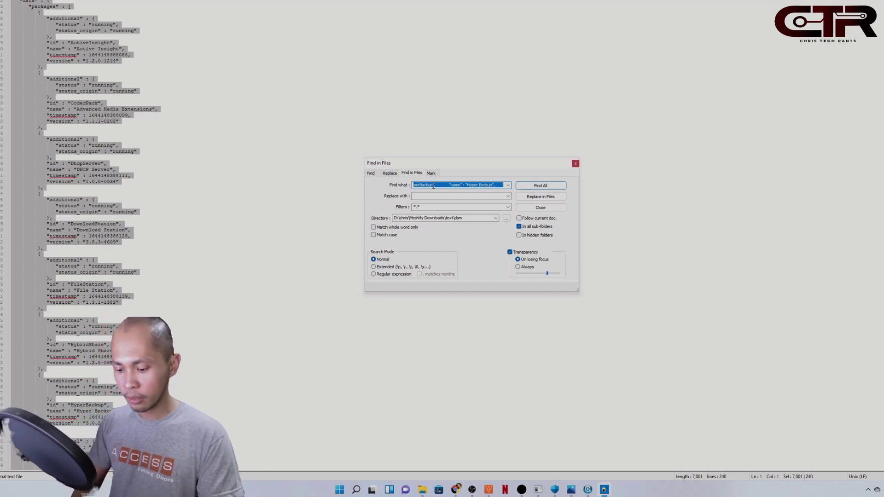
{"action": "type", "text": "memtest"}
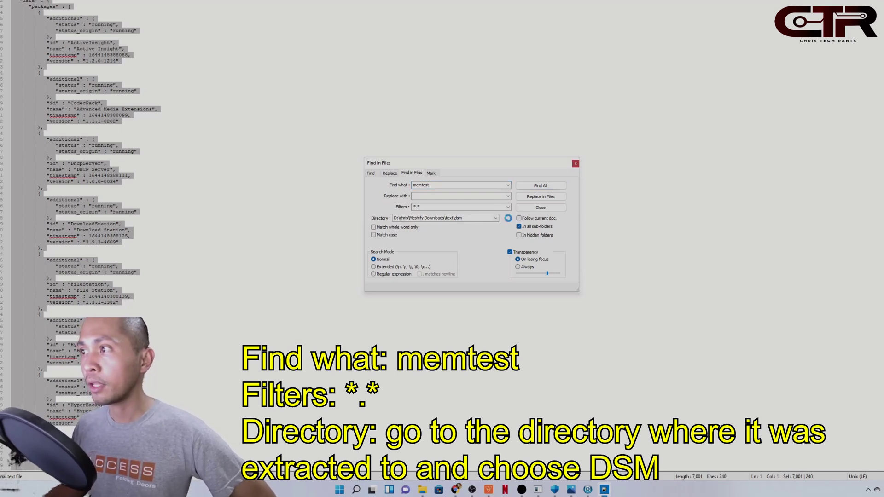
- Set the Find in Files directory to the Downloads\test\dsm folder
{"action": "left_click", "coordinate": [507, 218]}
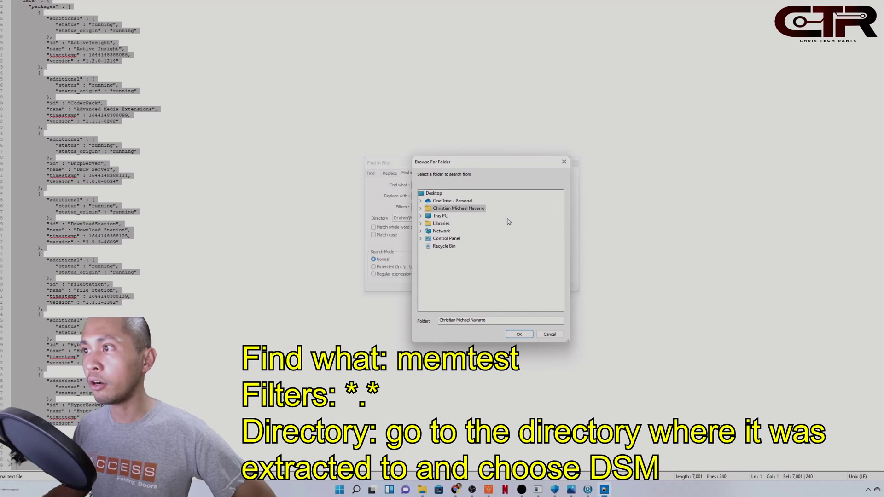
{"action": "left_click", "coordinate": [420, 216]}
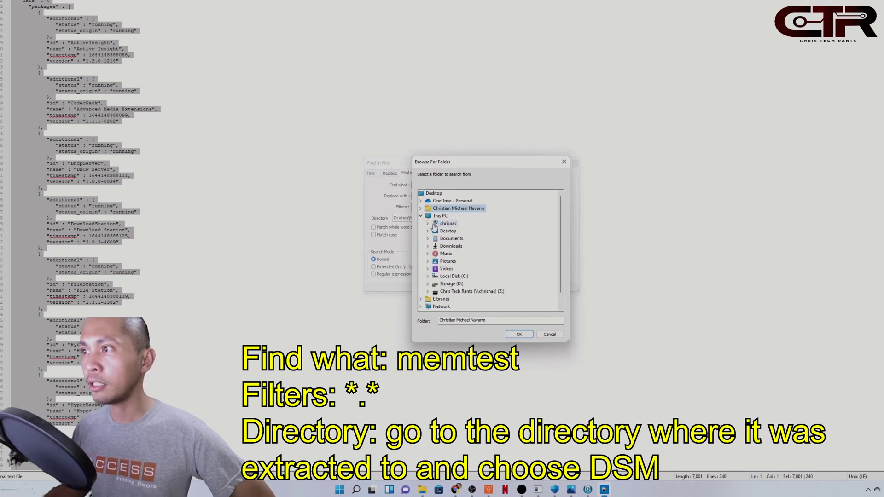
{"action": "double_click", "coordinate": [434, 247]}
{"action": "scroll", "coordinate": [470, 278], "scroll_direction": "down", "scroll_amount": 2}
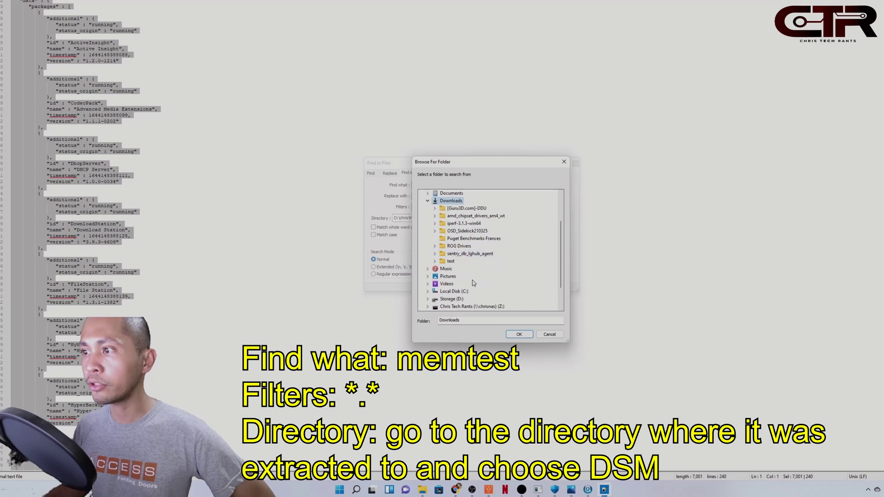
{"action": "double_click", "coordinate": [450, 263]}
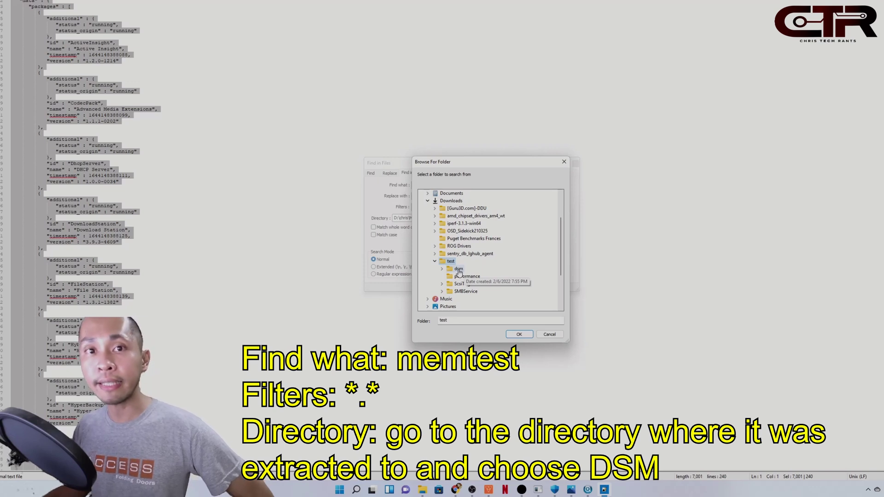
{"action": "double_click", "coordinate": [459, 269]}
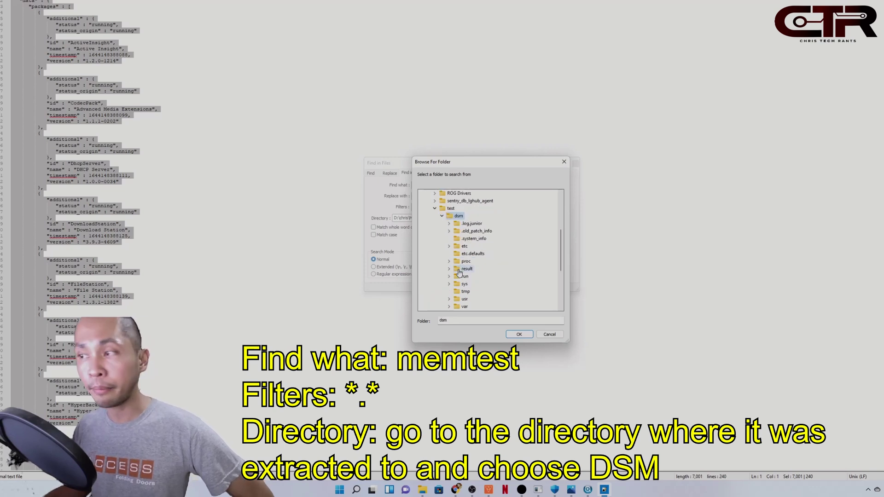
{"action": "left_click", "coordinate": [520, 333]}
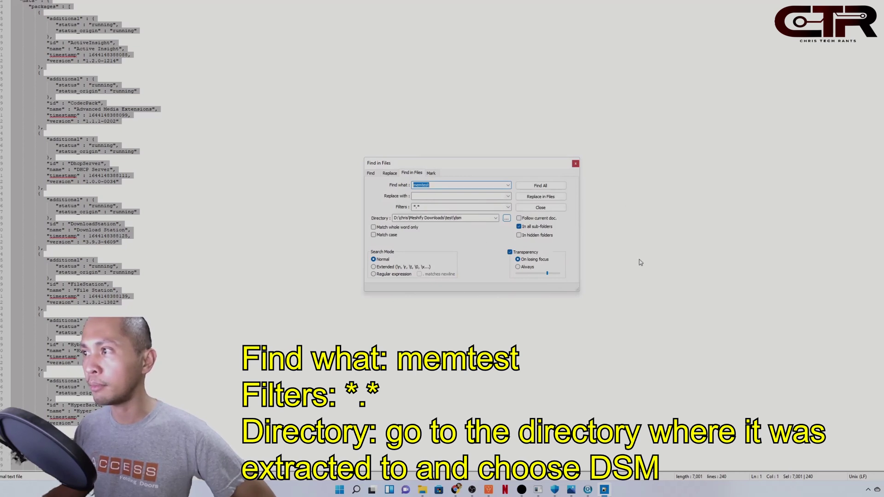
- Run Find All for memtest and enlarge the results panel showing 13 hits with Memtest passed
{"action": "left_click", "coordinate": [542, 186]}
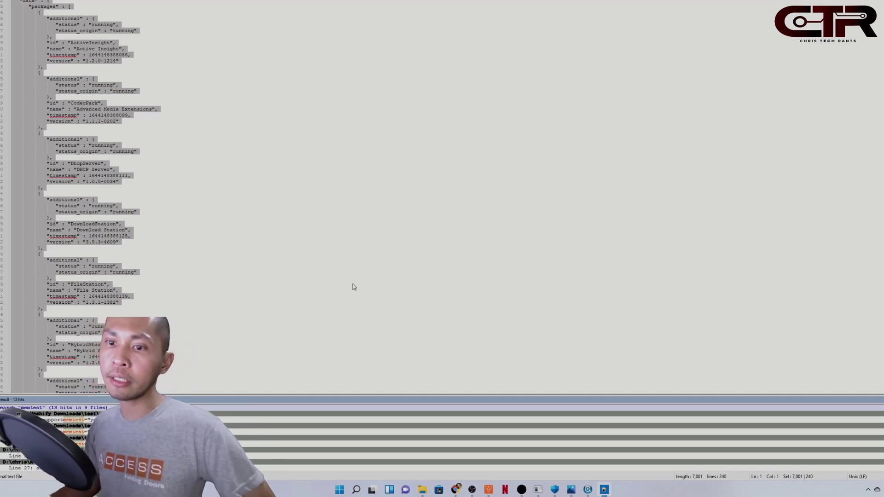
{"action": "left_click_drag", "start_coordinate": [233, 394], "coordinate": [294, 149]}
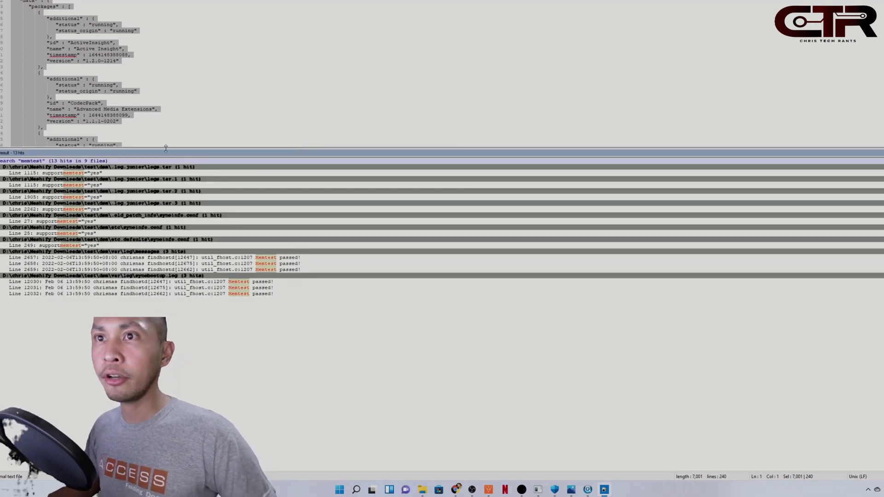